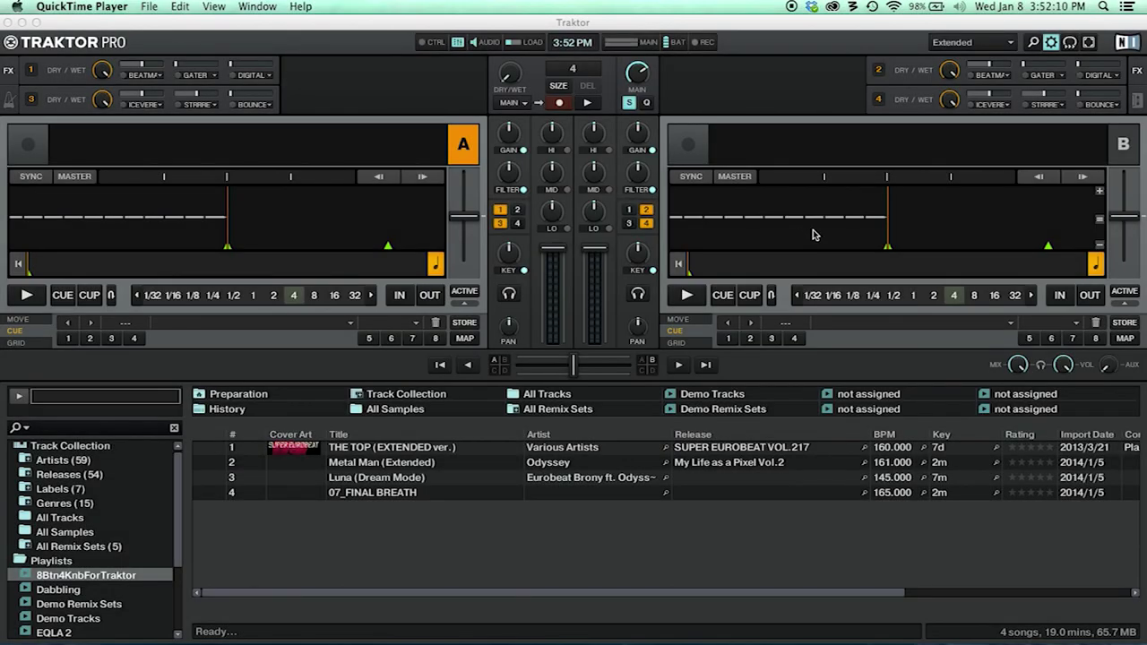
Step: Delete the old Generic MIDI device in Controller Manager, leaving Device set to None
{"action": "key", "text": "super+comma"}
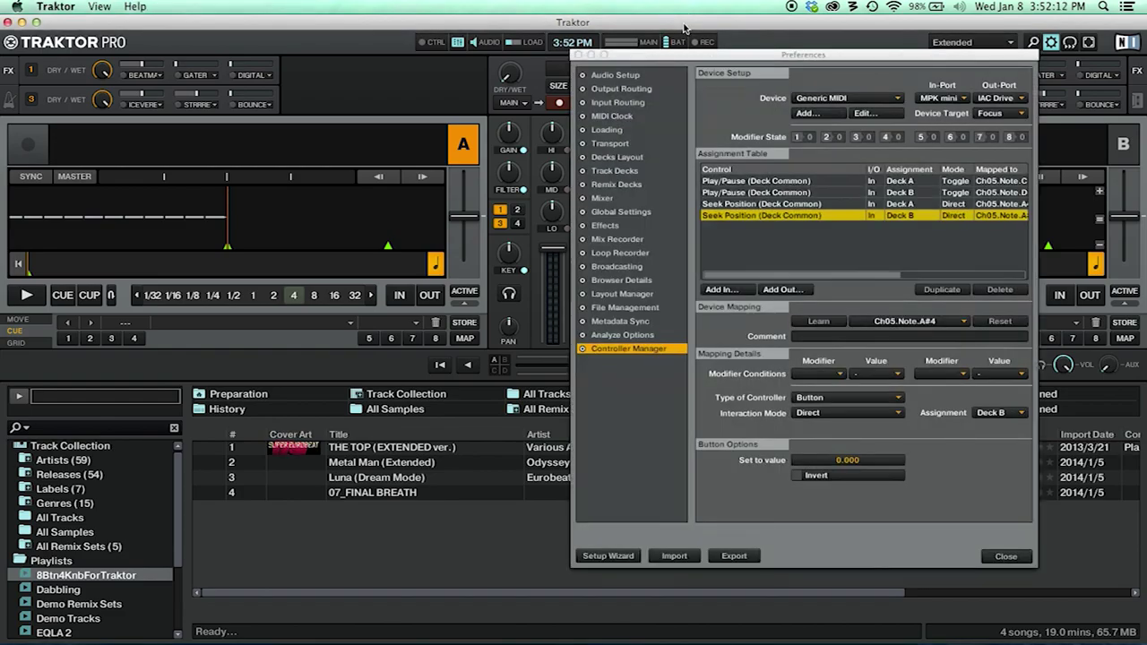
{"action": "left_click_drag", "start_coordinate": [702, 61], "coordinate": [741, 57]}
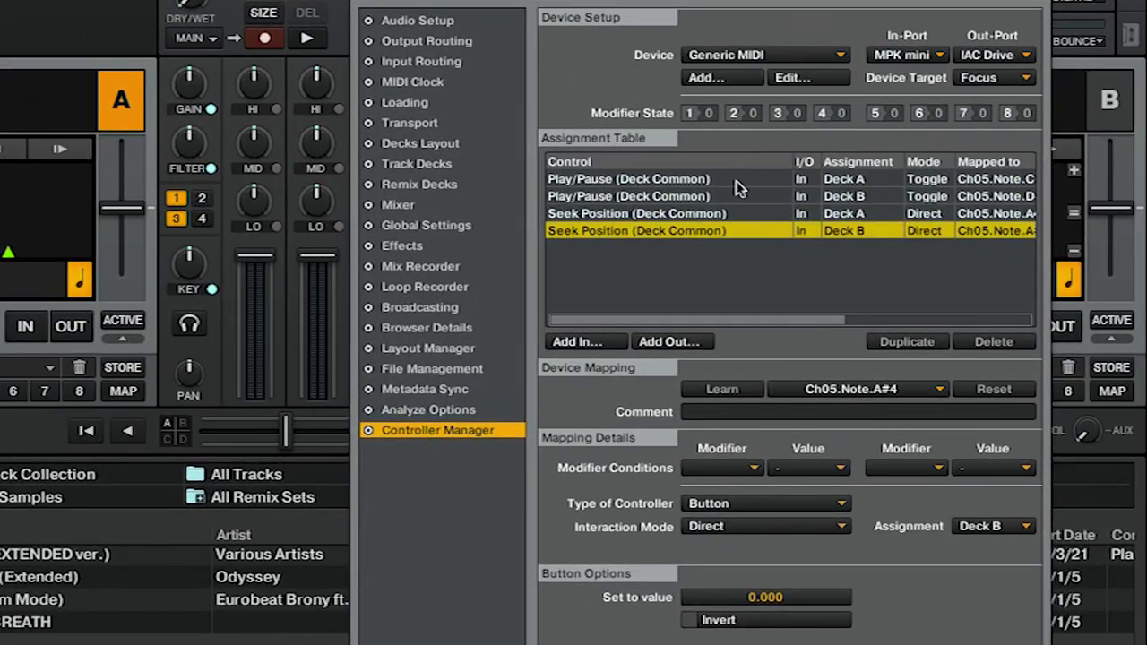
{"action": "left_click", "coordinate": [803, 81]}
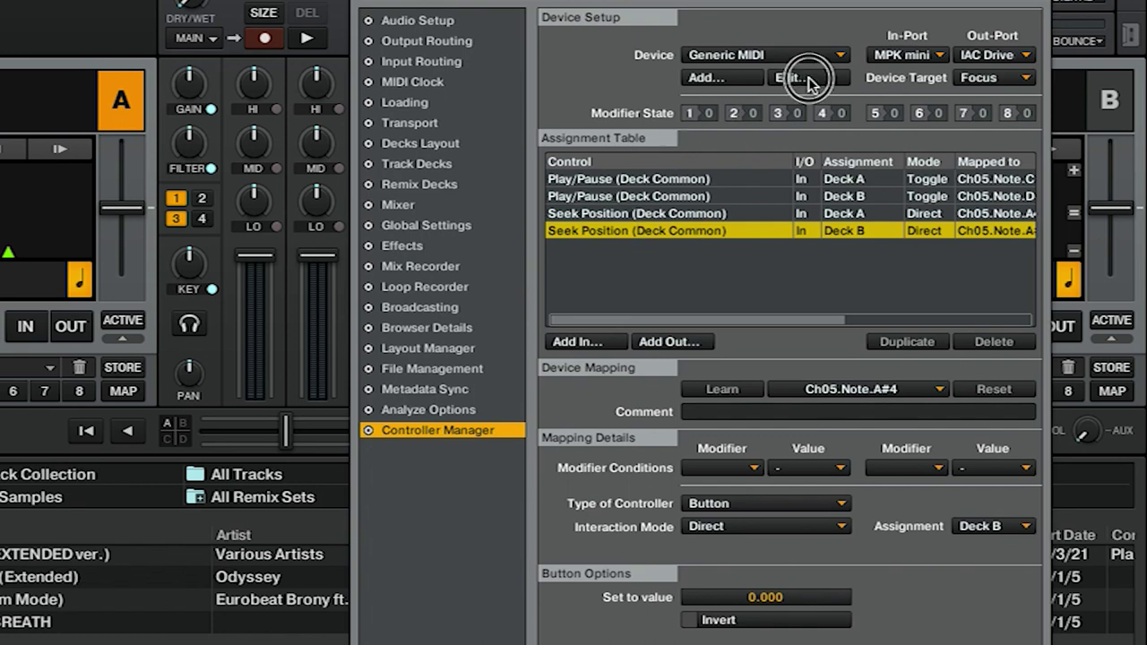
{"action": "left_click", "coordinate": [817, 136]}
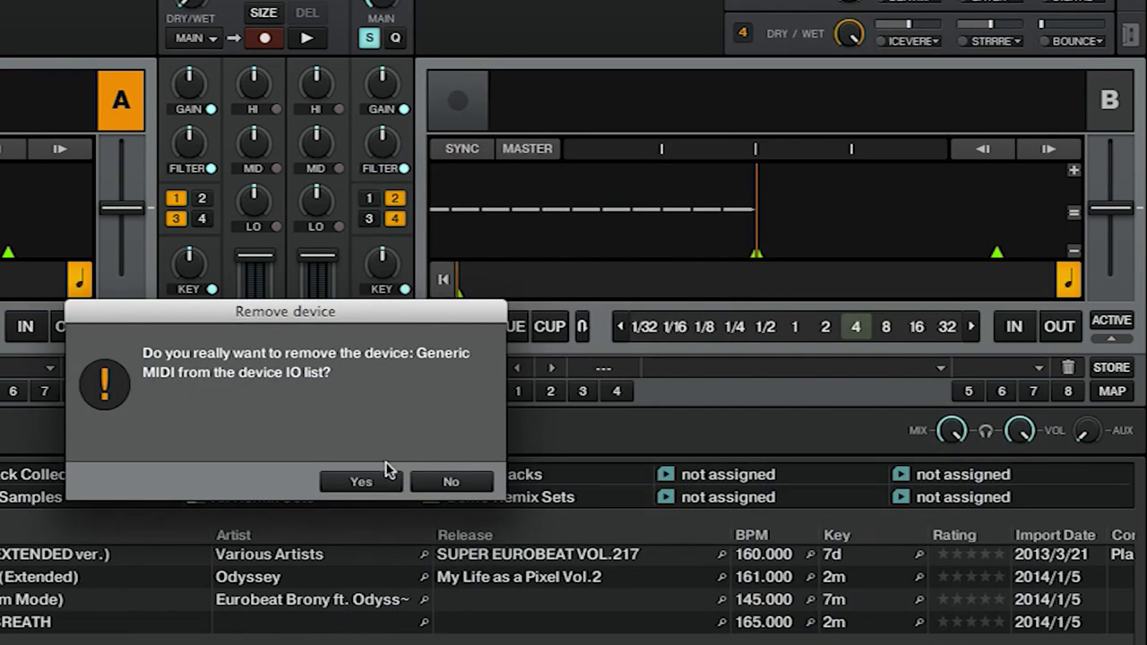
{"action": "left_click", "coordinate": [361, 484]}
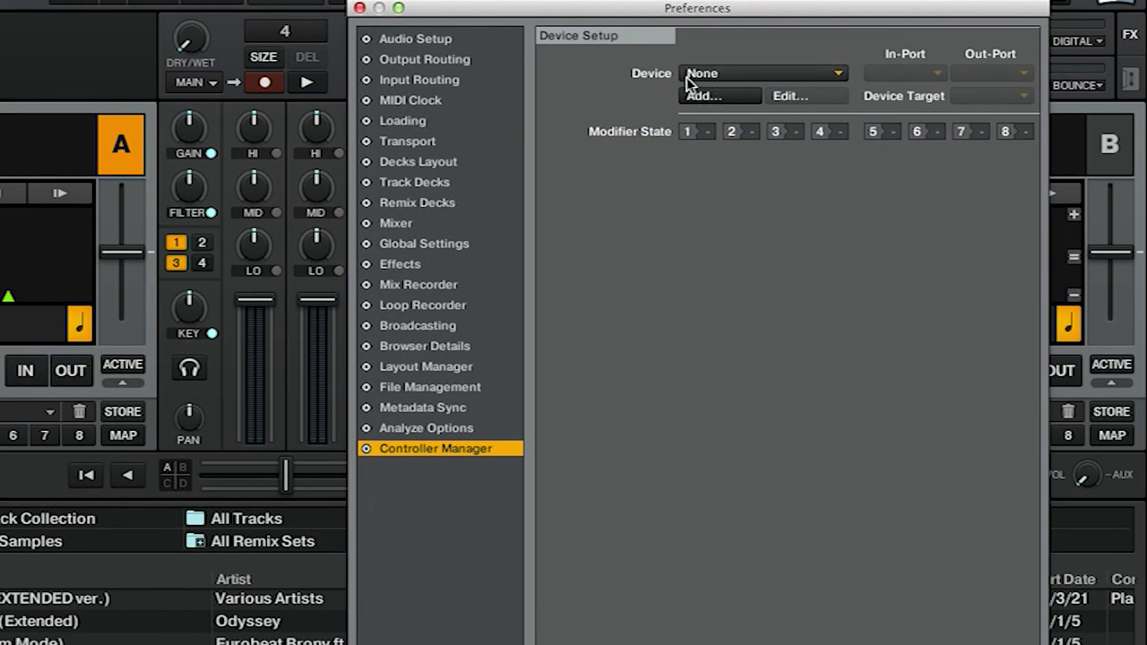
Step: Add a new Generic MIDI device with its In-Port set to MPK mini
{"action": "left_click", "coordinate": [741, 98]}
{"action": "left_click", "coordinate": [753, 116]}
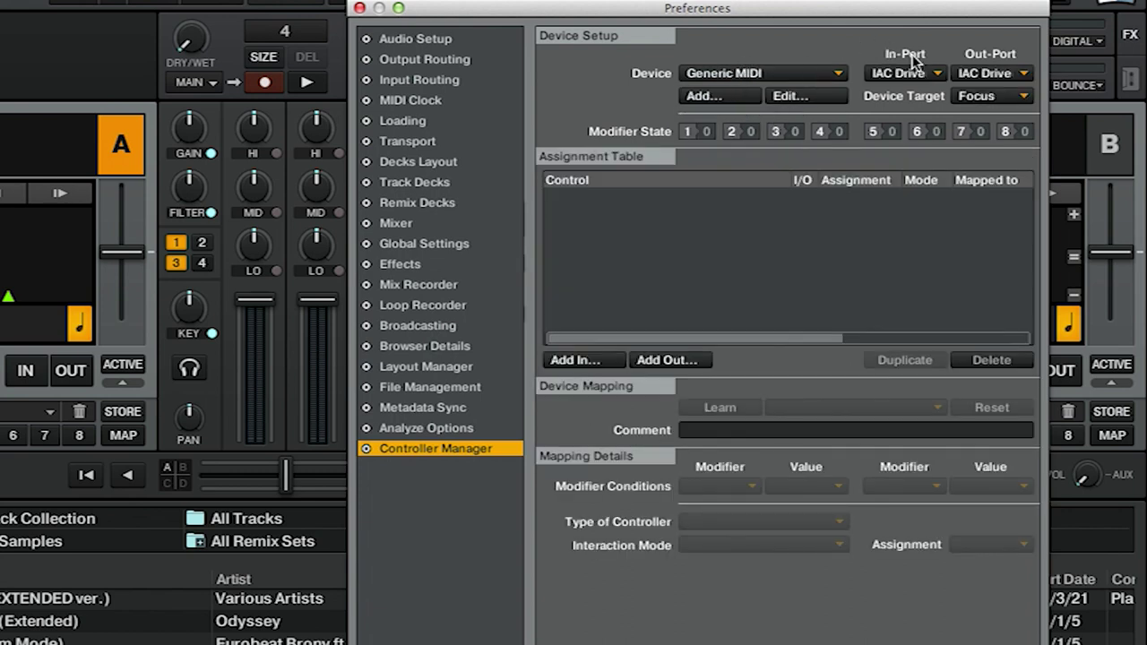
{"action": "left_click", "coordinate": [935, 75]}
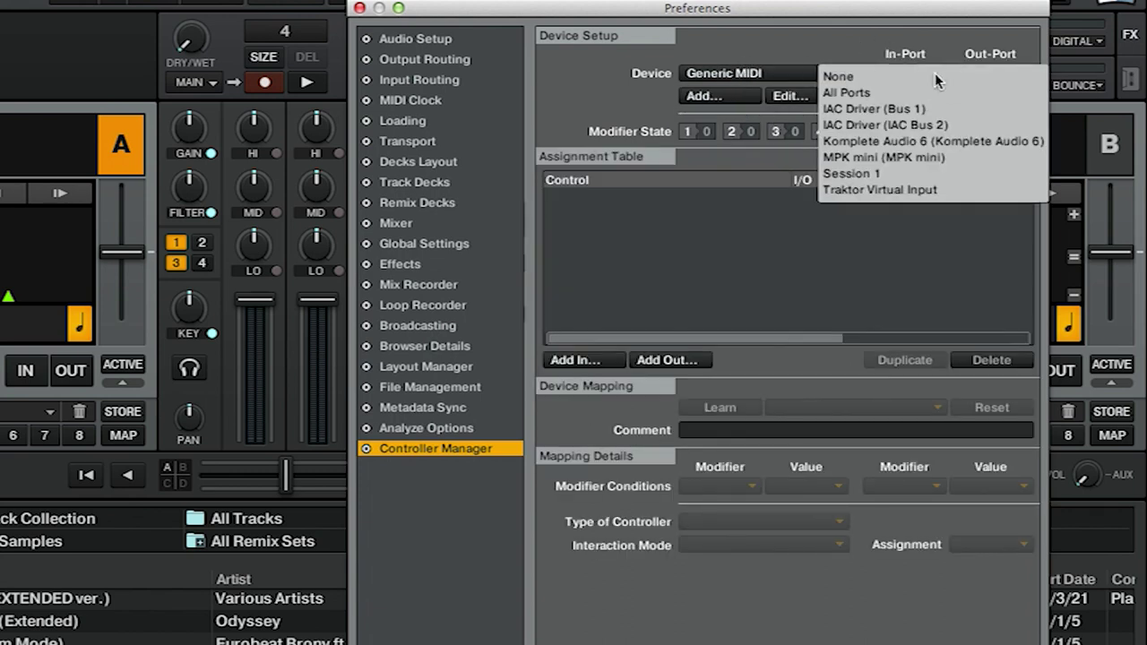
{"action": "left_click", "coordinate": [965, 160]}
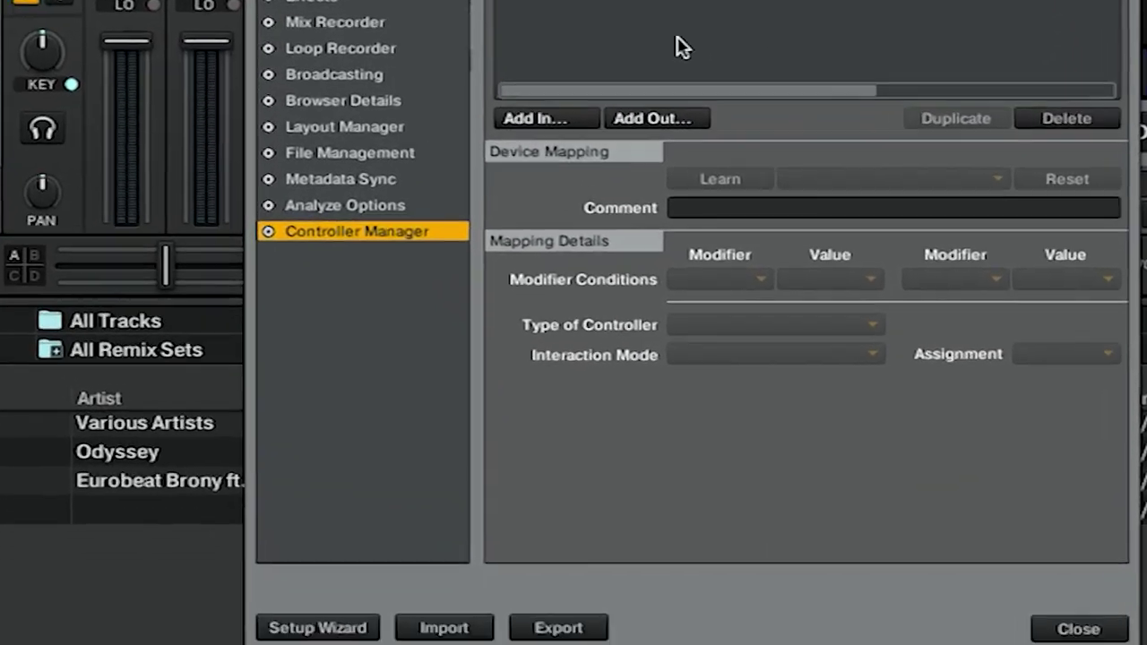
Step: Map Deck Common Play/Pause for Deck A to pad Ch05.Note.C5 in Toggle mode
{"action": "left_click", "coordinate": [578, 120]}
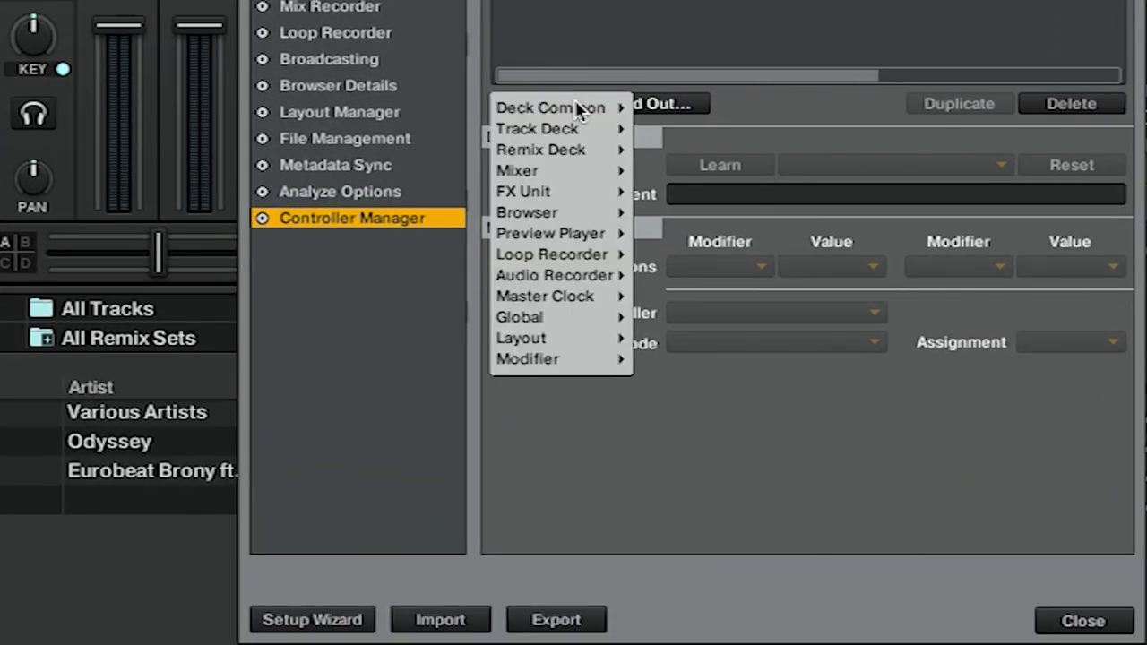
{"action": "mouse_move", "coordinate": [575, 103]}
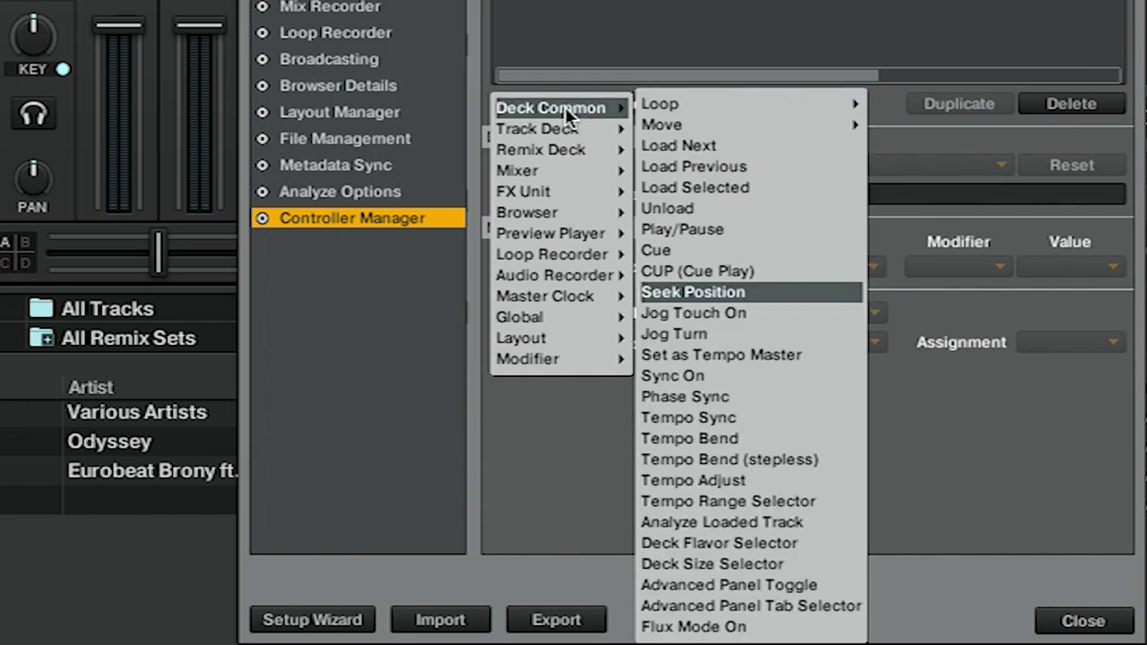
{"action": "left_click", "coordinate": [797, 229]}
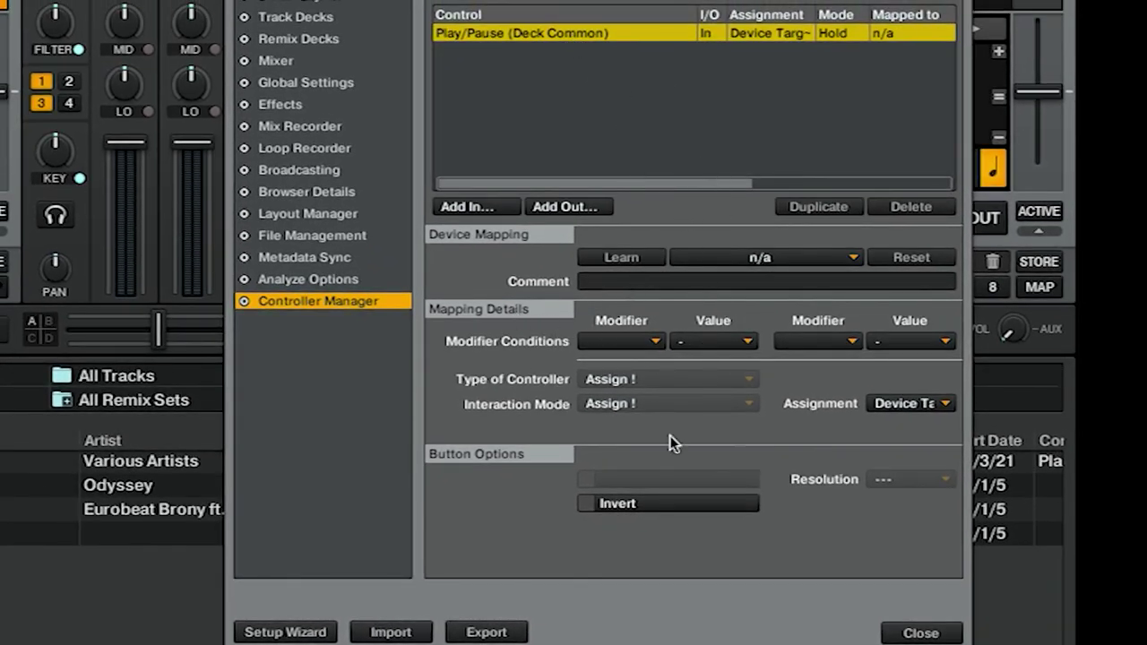
{"action": "left_click", "coordinate": [949, 404]}
{"action": "left_click", "coordinate": [935, 423]}
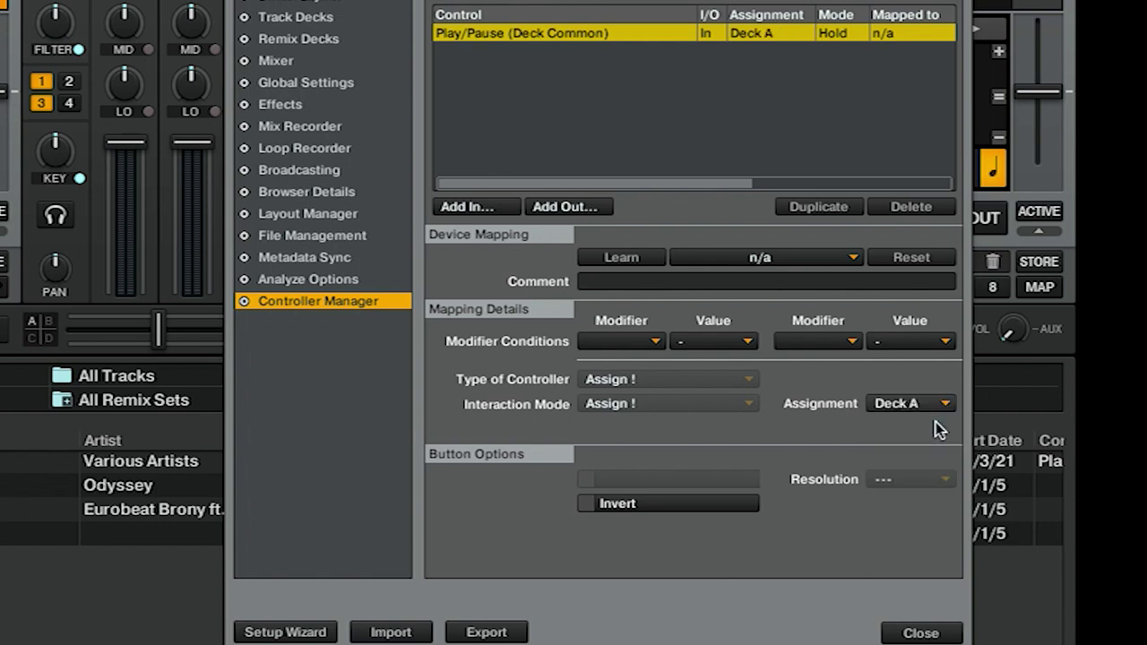
{"action": "left_click", "coordinate": [650, 258]}
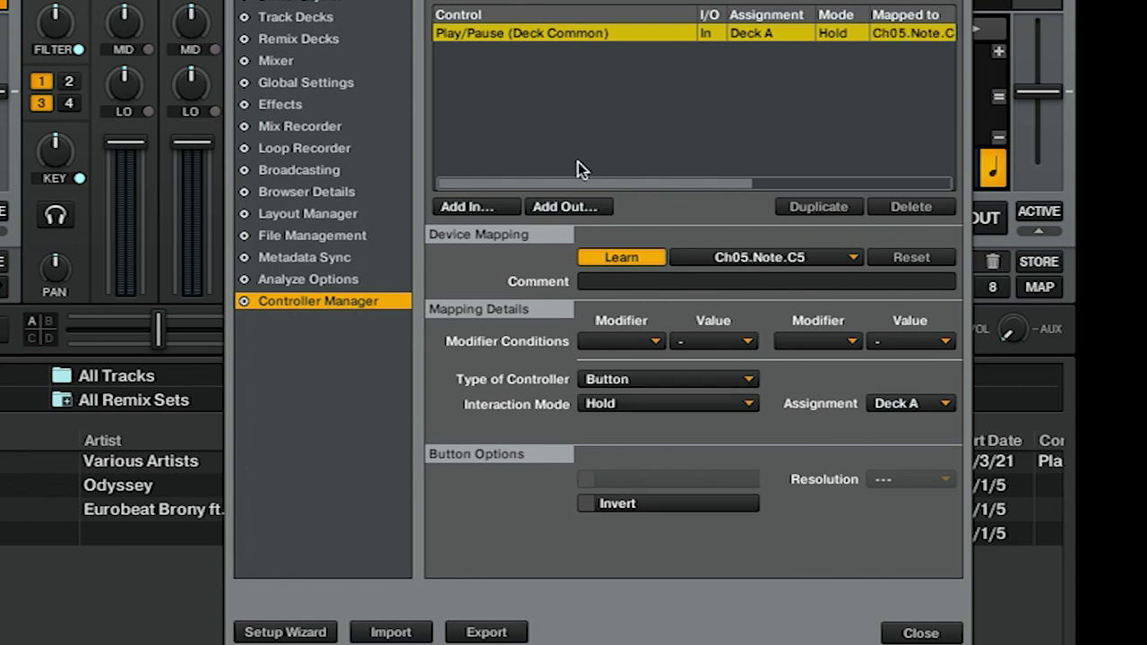
{"action": "left_click", "coordinate": [640, 259]}
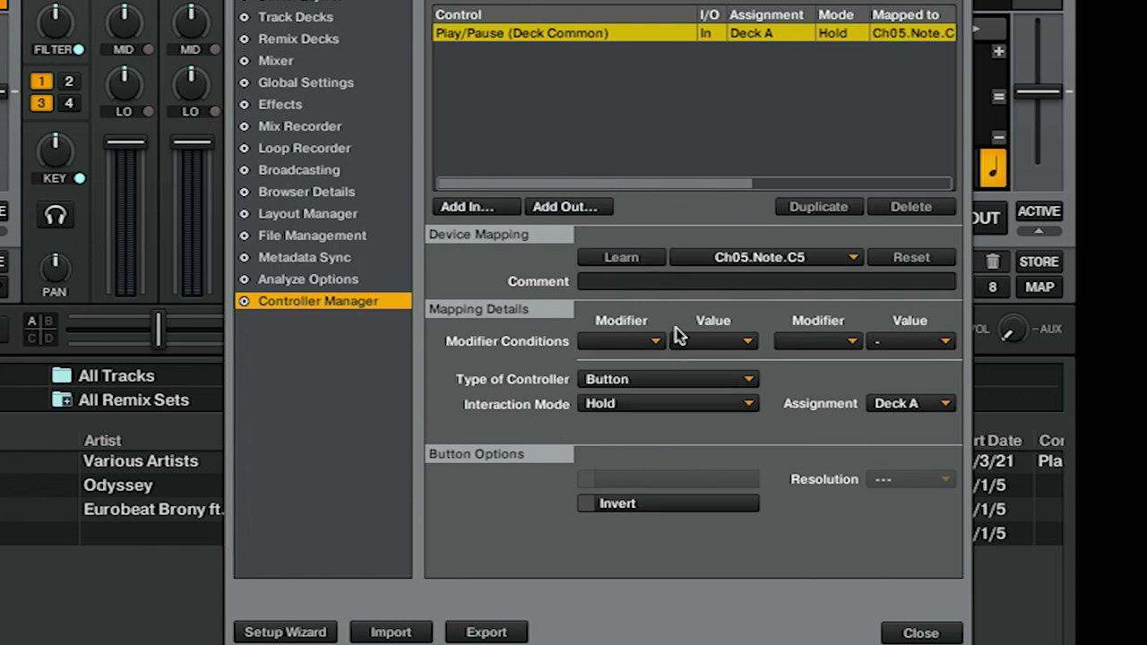
{"action": "left_click", "coordinate": [680, 402]}
{"action": "left_click", "coordinate": [598, 405]}
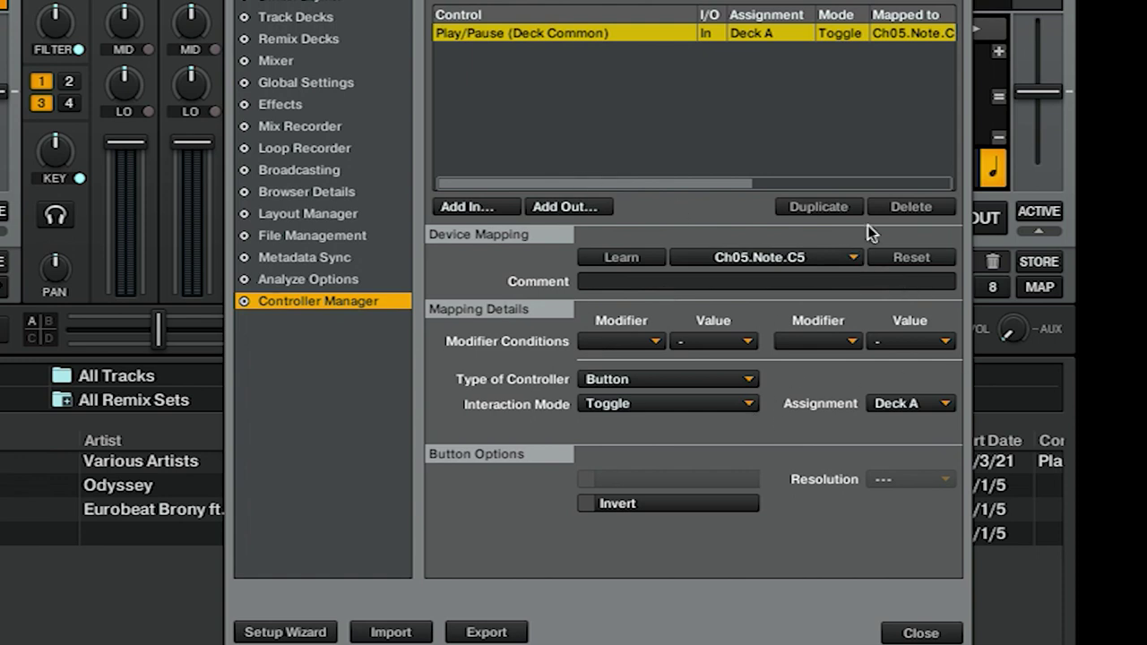
Step: Duplicate the Play/Pause mapping for Deck B, learning pad Ch05.Note.D#5
{"action": "left_click", "coordinate": [850, 207]}
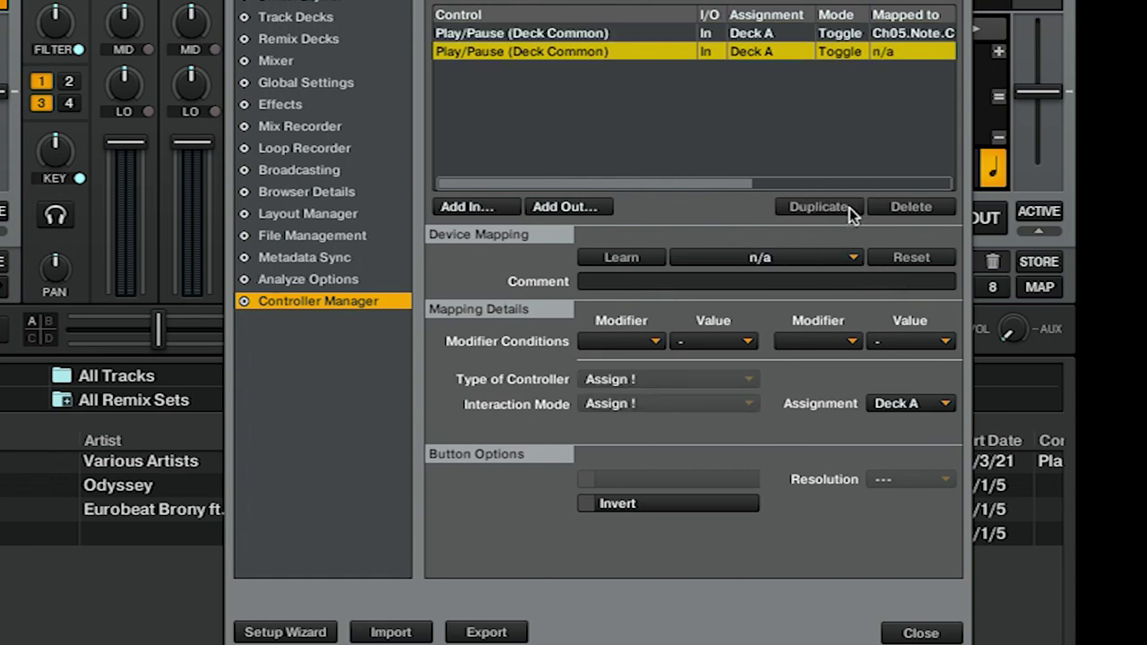
{"action": "left_click", "coordinate": [935, 404]}
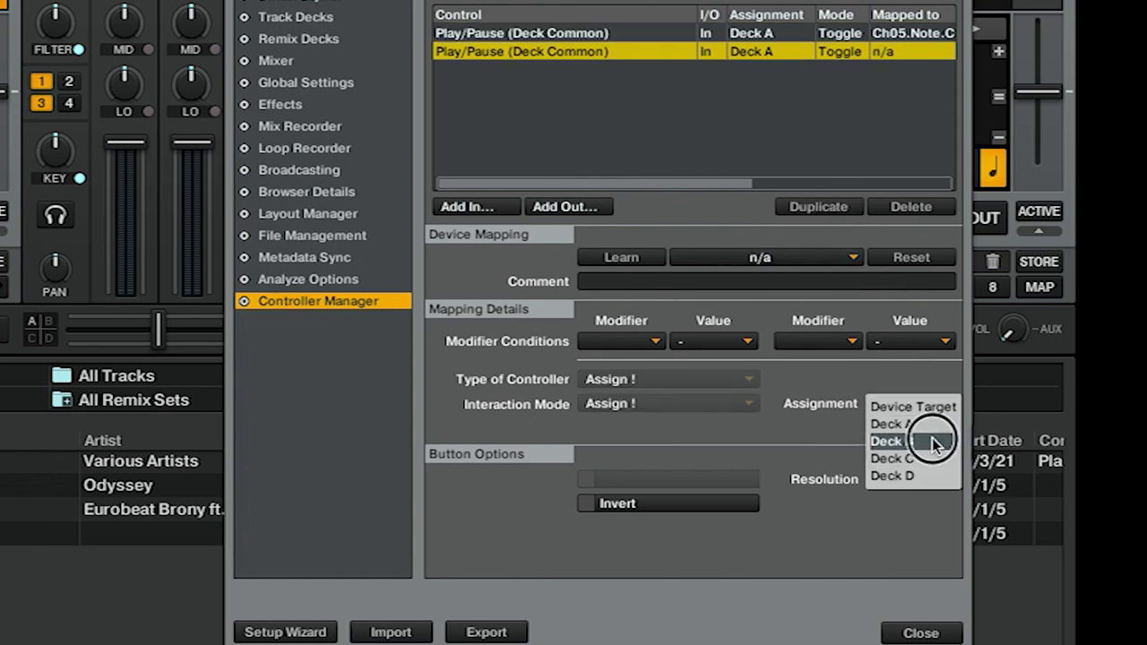
{"action": "left_click", "coordinate": [930, 440]}
{"action": "left_click", "coordinate": [649, 257]}
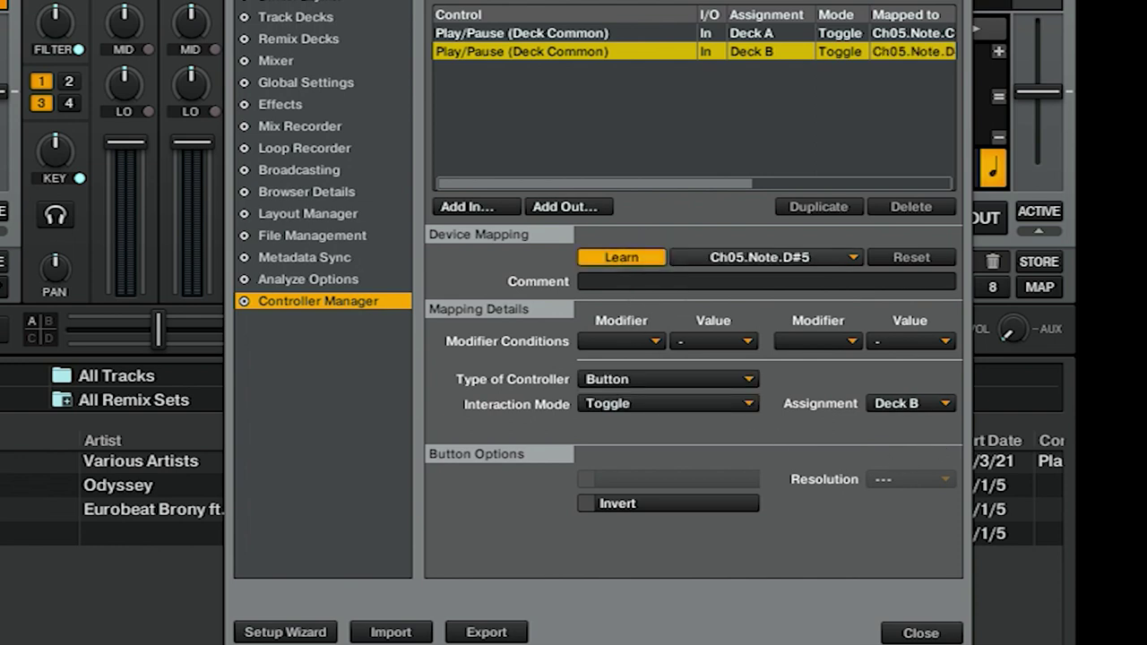
{"action": "left_click", "coordinate": [622, 257]}
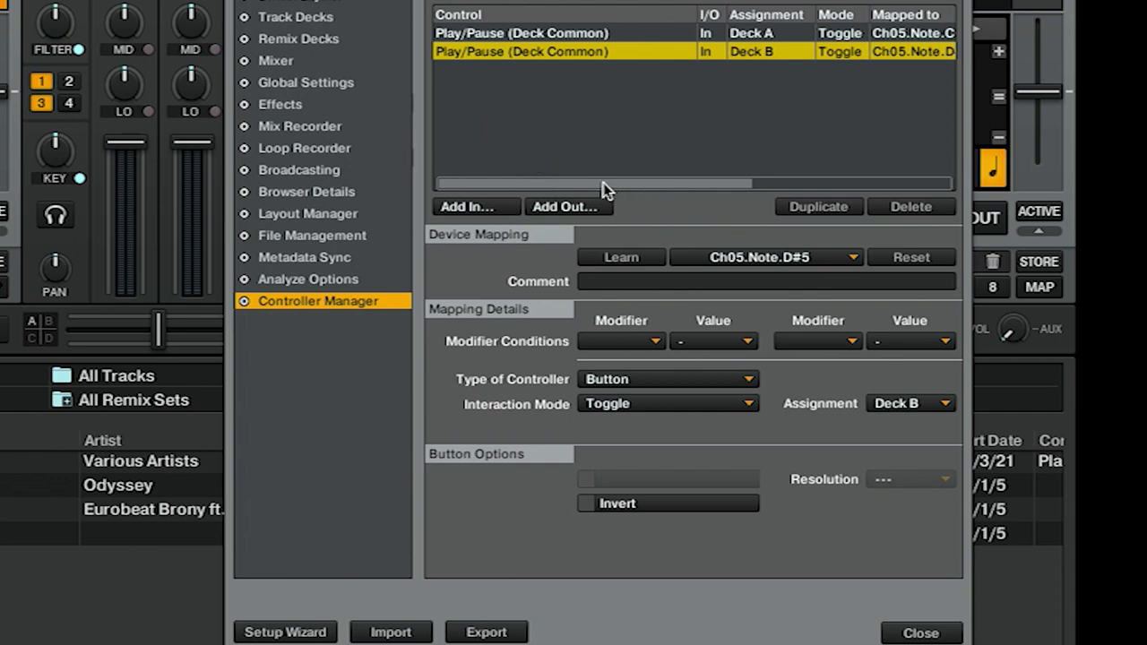
{"action": "left_click", "coordinate": [492, 207]}
Step: Map Seek Position for Deck A to Ch05.Note.A4 as a Direct Button
{"action": "mouse_move", "coordinate": [492, 210]}
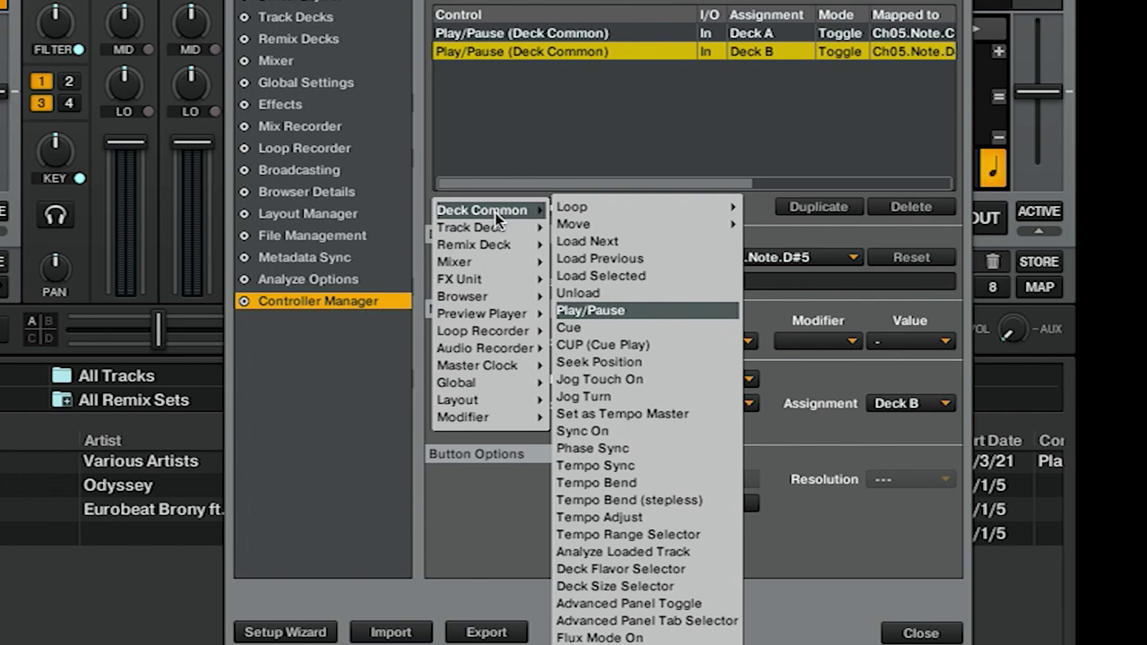
{"action": "left_click", "coordinate": [679, 363]}
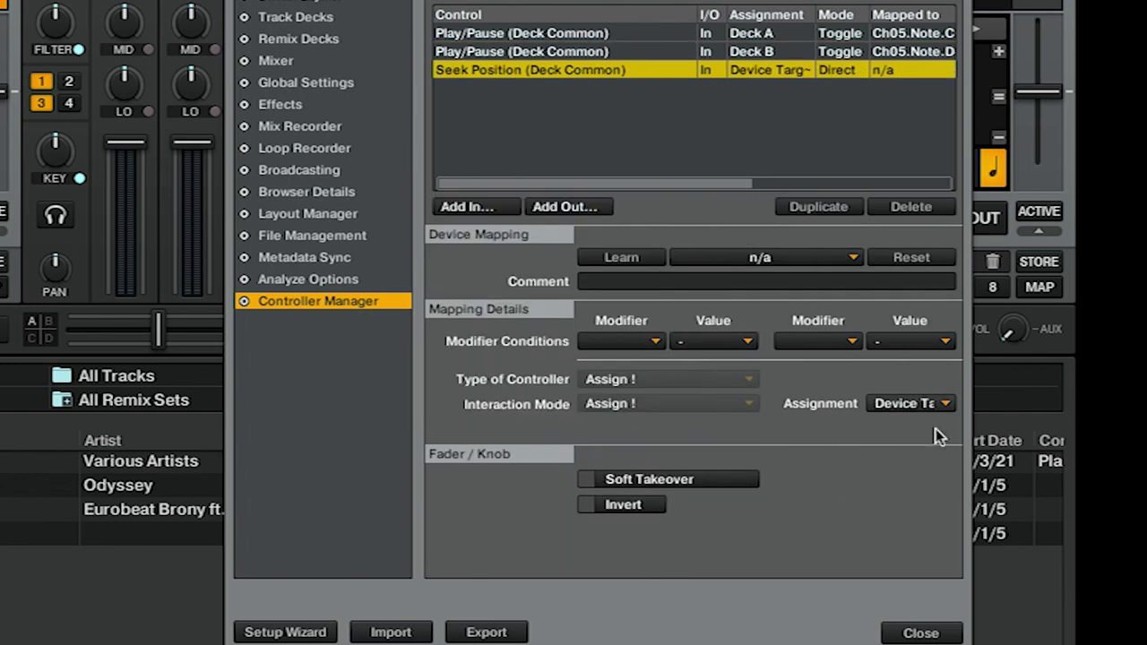
{"action": "left_click", "coordinate": [936, 405]}
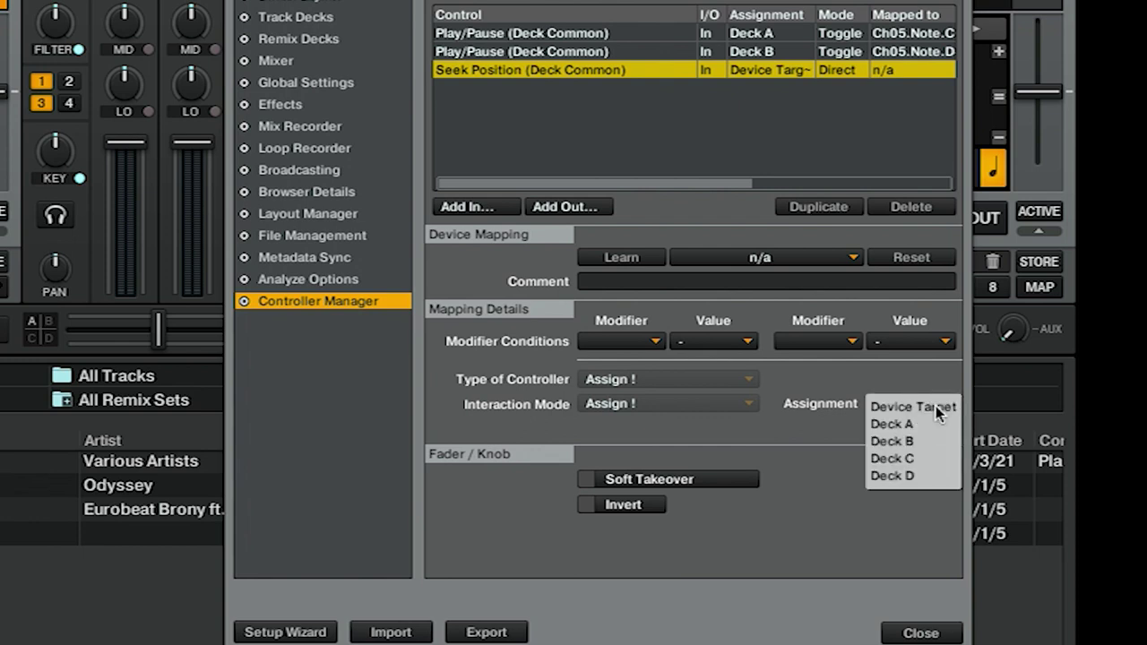
{"action": "left_click", "coordinate": [923, 428]}
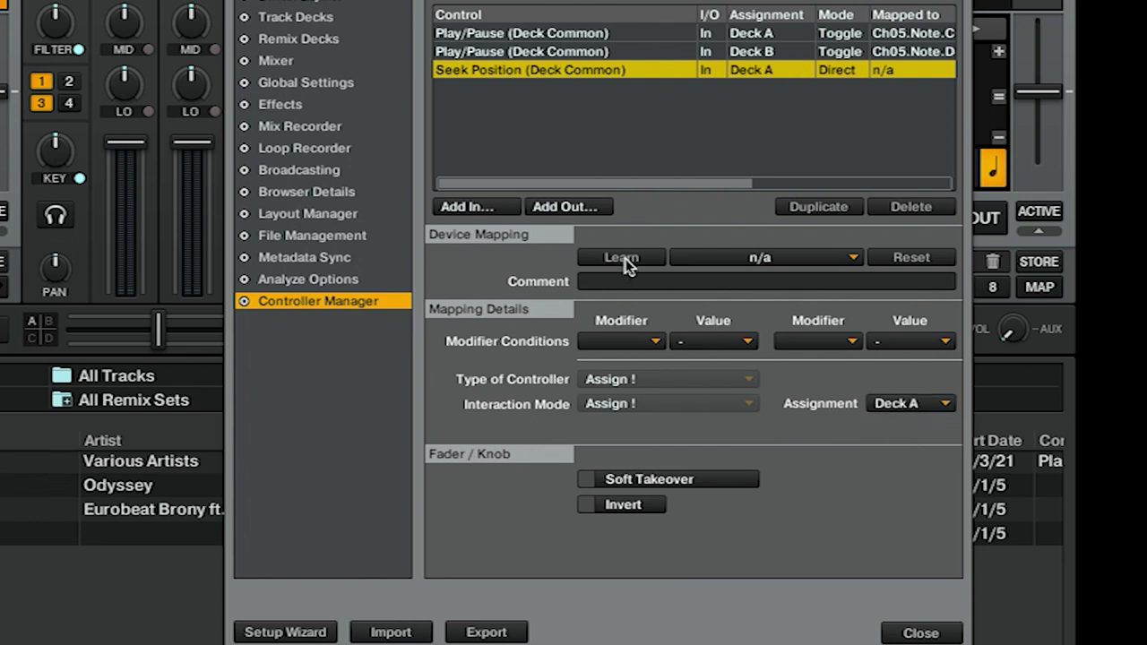
{"action": "left_click", "coordinate": [630, 261]}
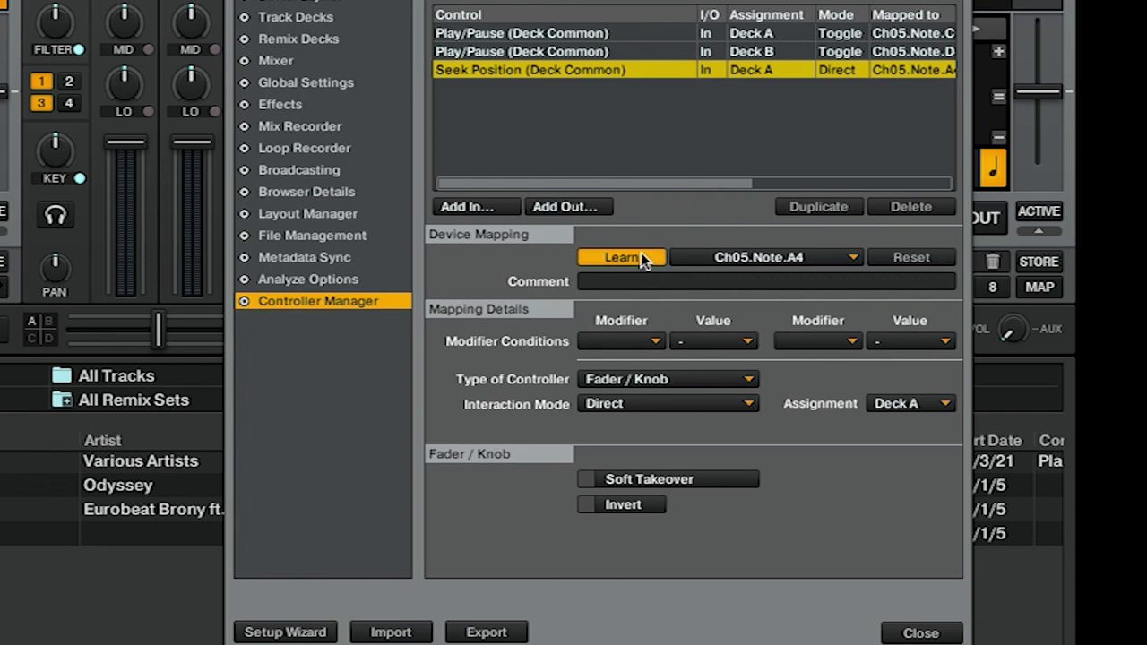
{"action": "left_click", "coordinate": [641, 254]}
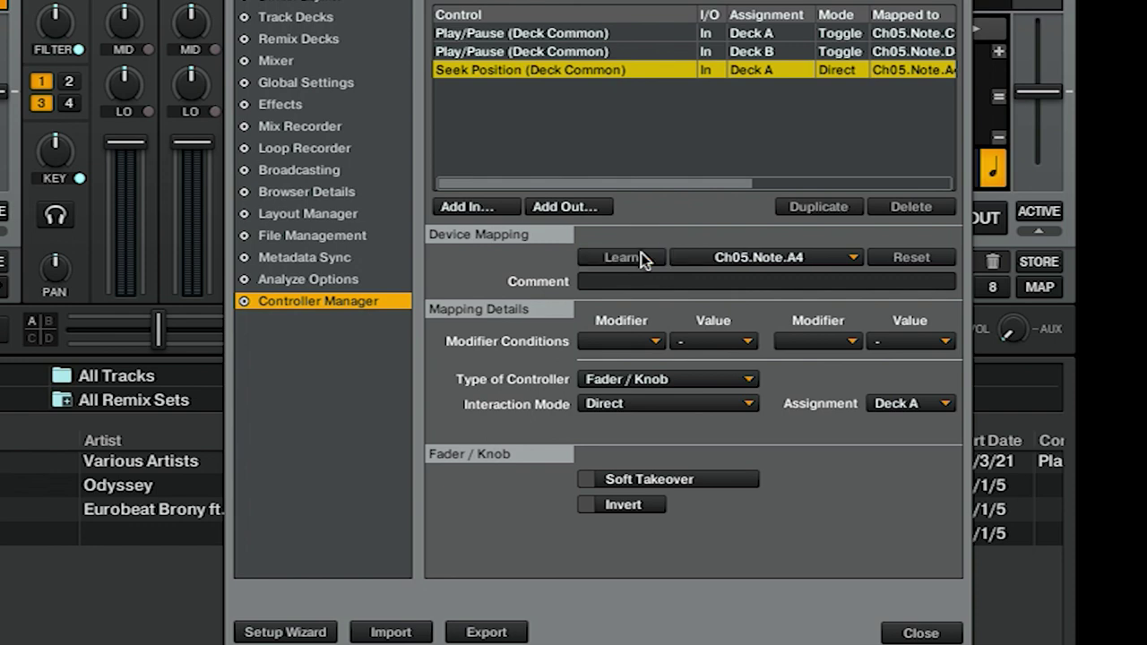
{"action": "left_click", "coordinate": [751, 383]}
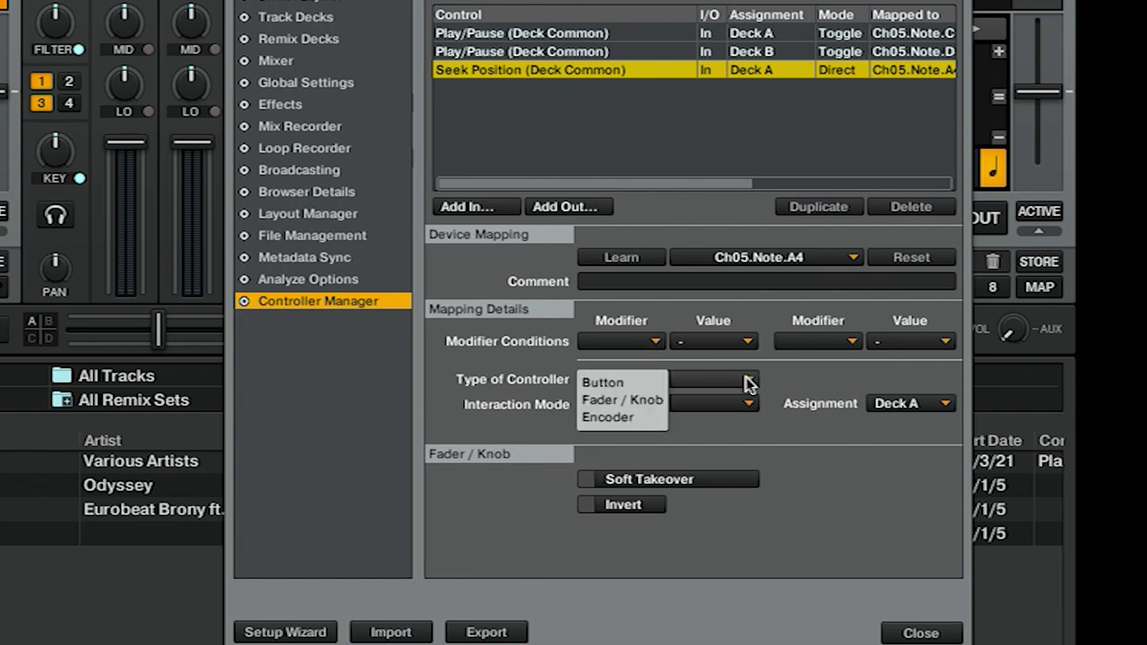
{"action": "left_click", "coordinate": [662, 383]}
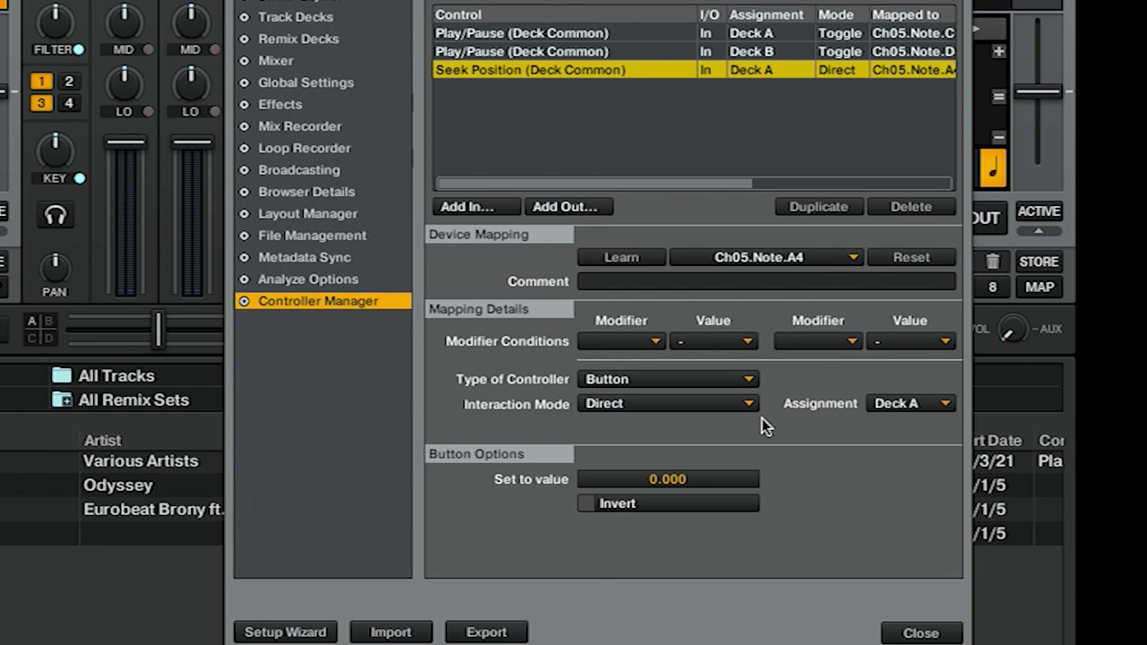
Step: Duplicate the Seek Position mapping for Deck B, learning note Ch05.Note.A#4
{"action": "left_click", "coordinate": [840, 207]}
{"action": "left_click", "coordinate": [934, 403]}
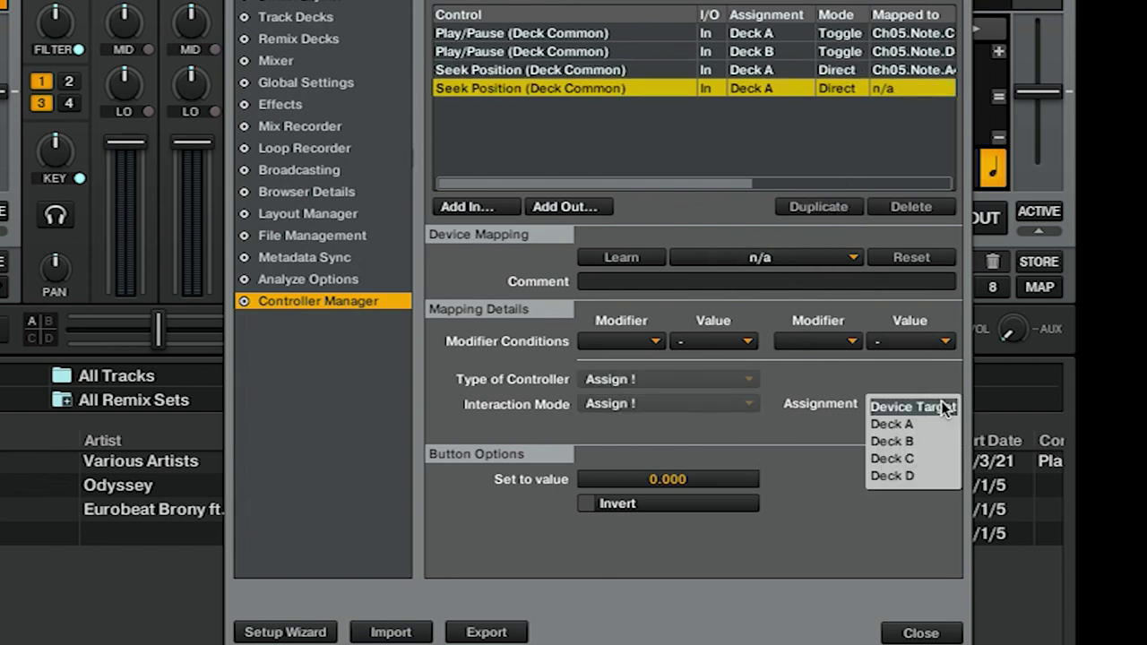
{"action": "left_click", "coordinate": [918, 439]}
{"action": "left_click", "coordinate": [627, 257]}
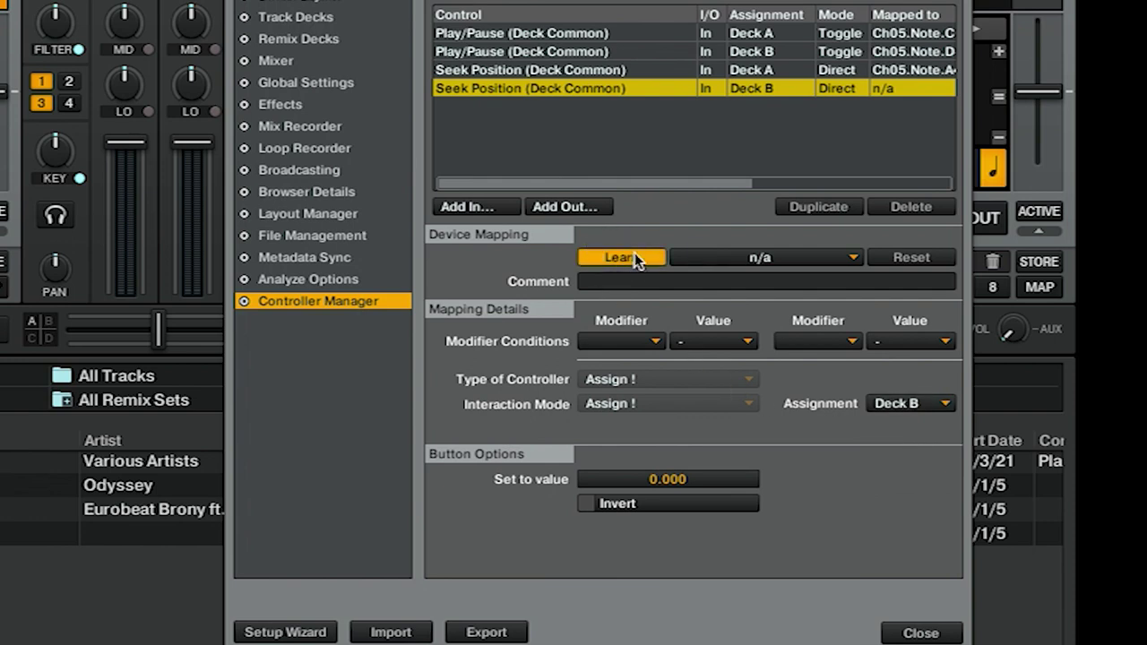
{"action": "left_click", "coordinate": [633, 257]}
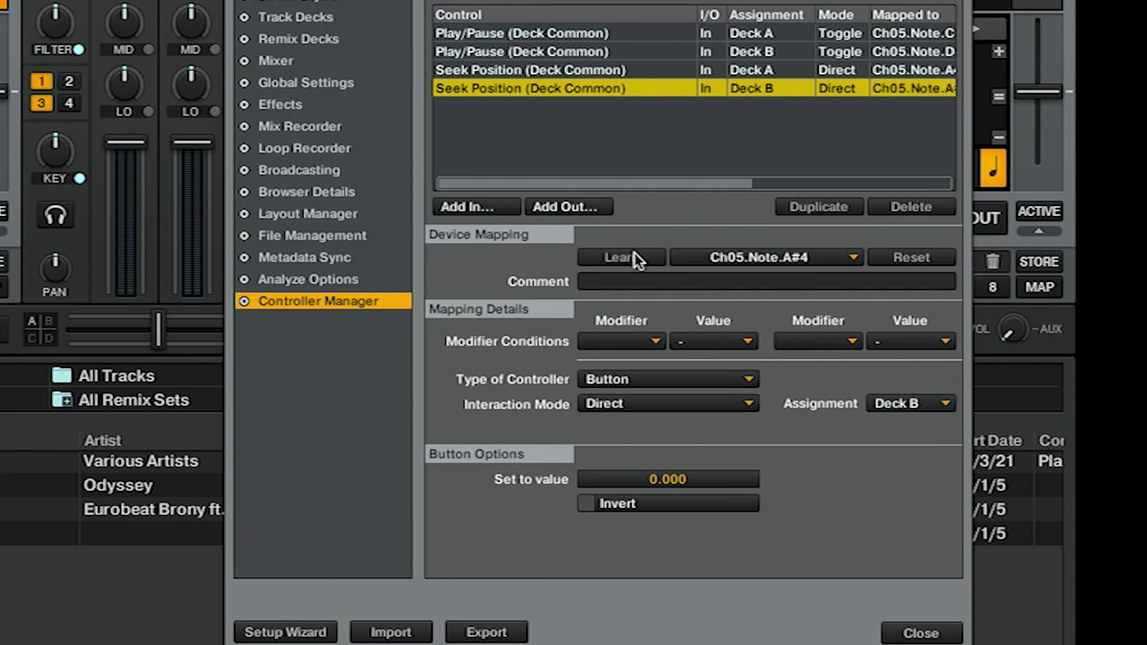
{"action": "left_click", "coordinate": [490, 207]}
{"action": "left_click", "coordinate": [490, 190]}
Step: Map Load Selected for Deck A to Ch05.Note.G#4 in Trigger mode
{"action": "left_click", "coordinate": [484, 209]}
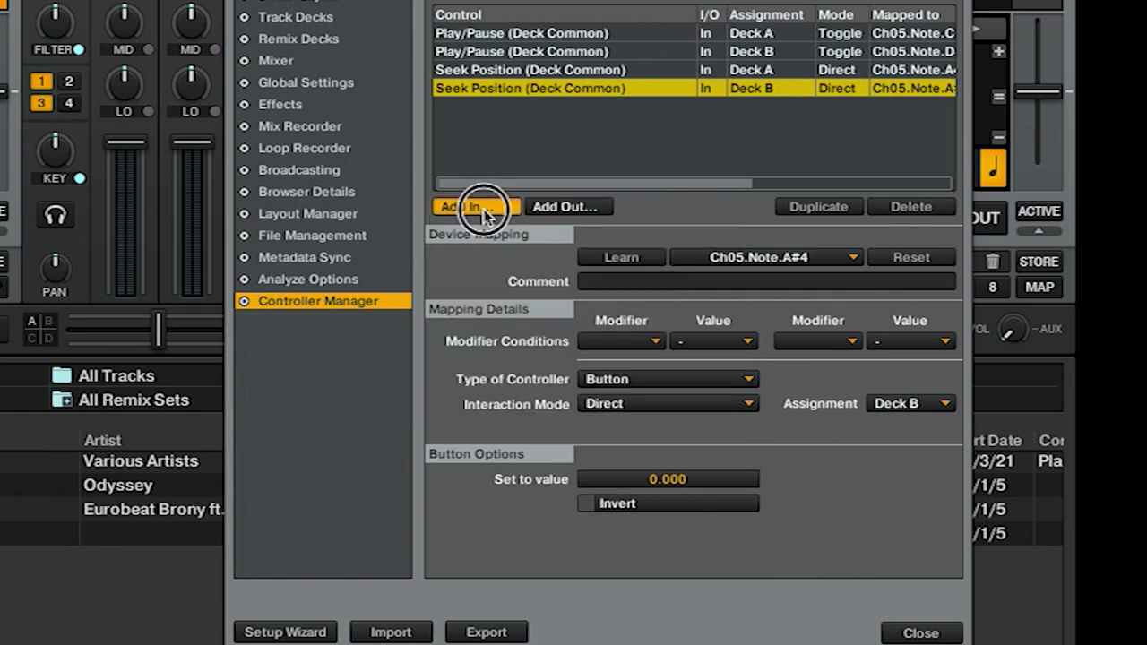
{"action": "mouse_move", "coordinate": [493, 213]}
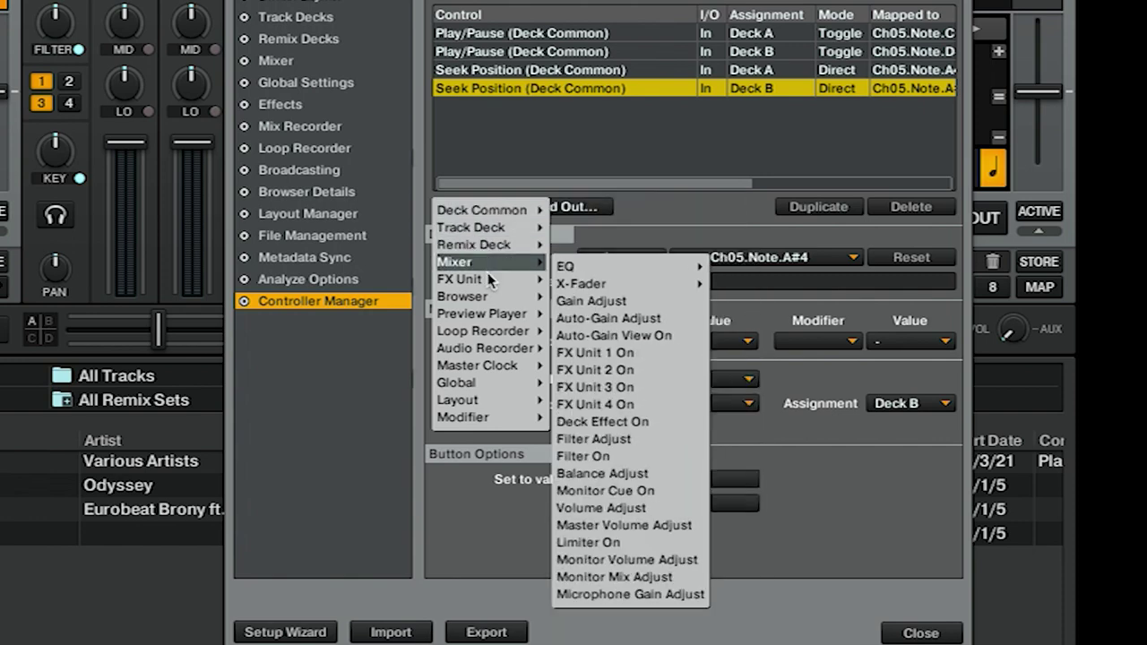
{"action": "mouse_move", "coordinate": [487, 294]}
{"action": "mouse_move", "coordinate": [573, 301]}
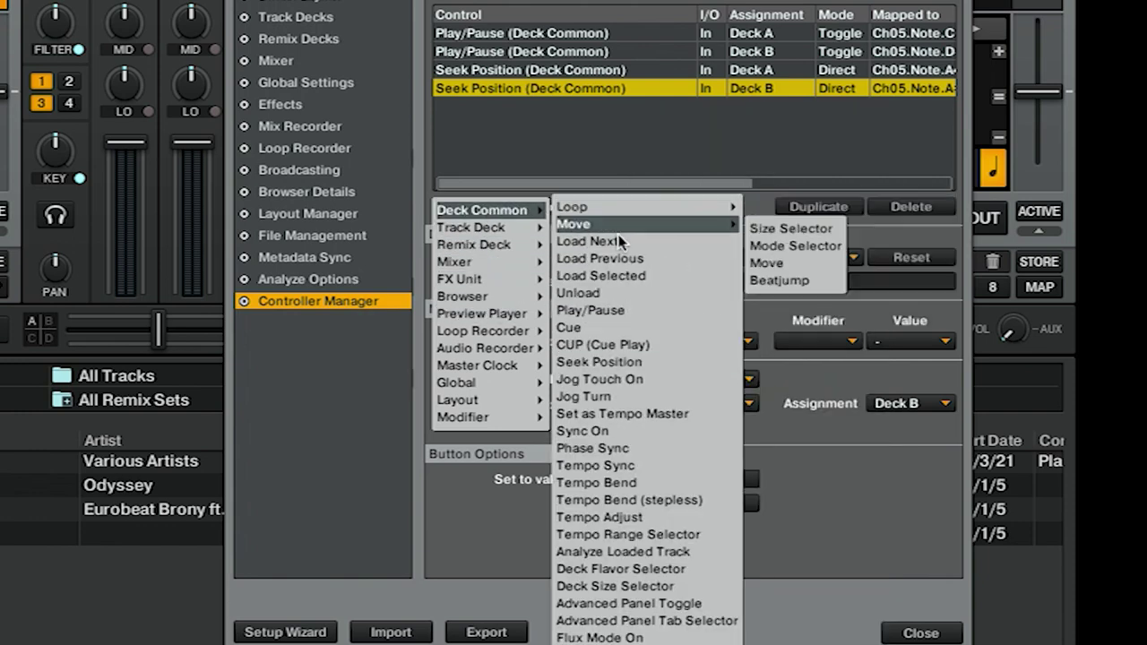
{"action": "left_click", "coordinate": [658, 276]}
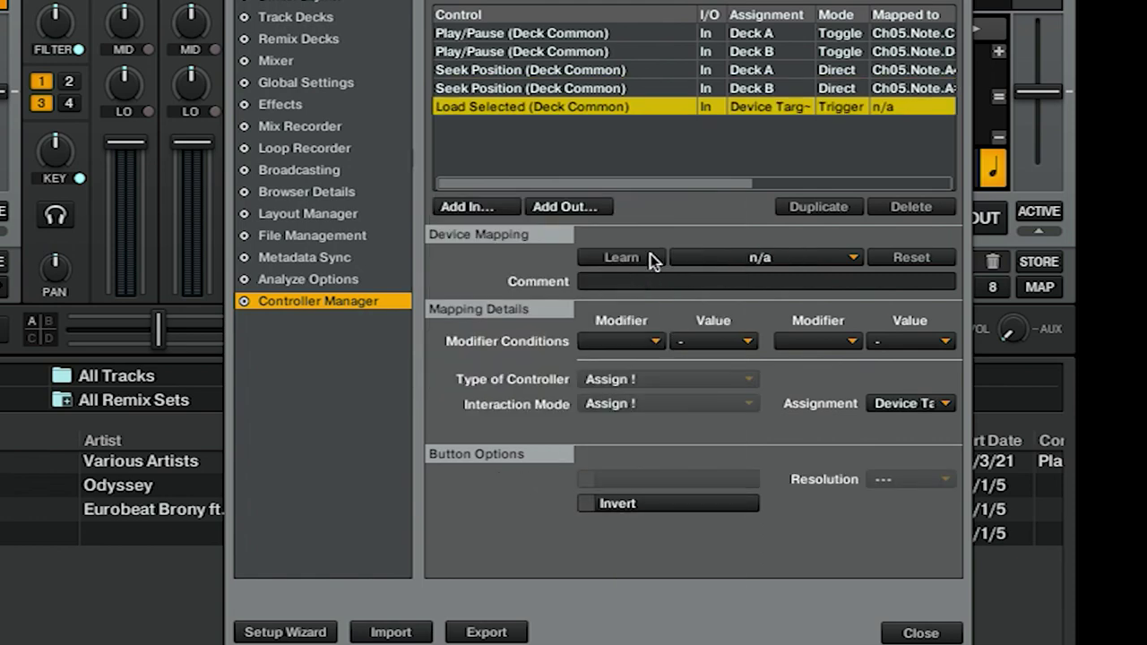
{"action": "left_click", "coordinate": [935, 403]}
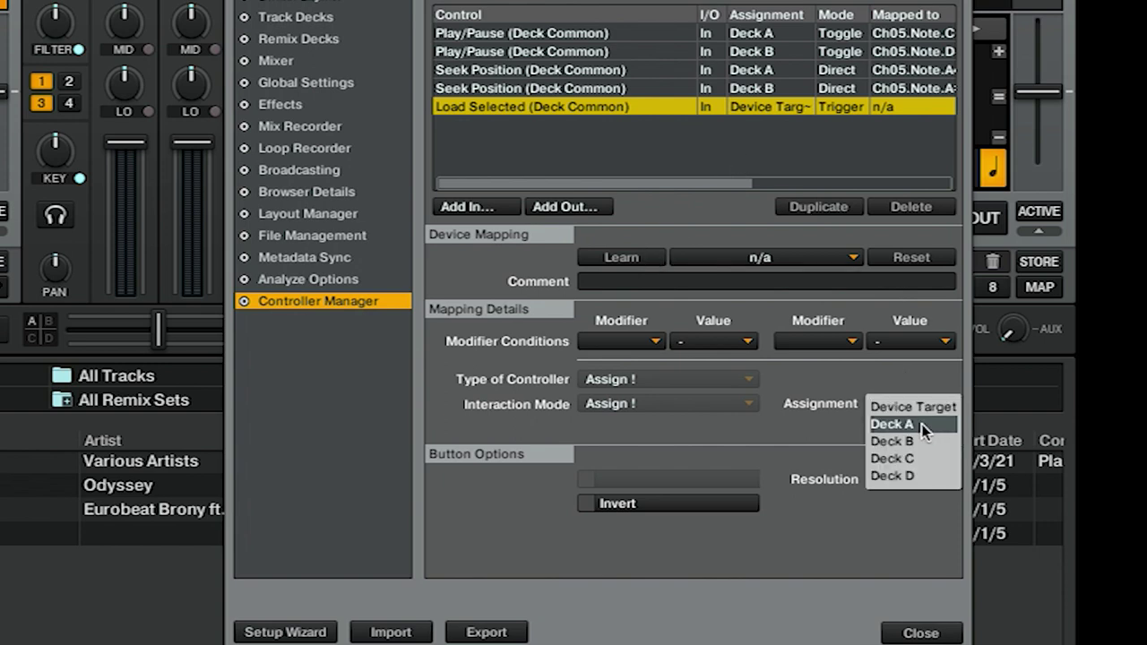
{"action": "left_click", "coordinate": [923, 426]}
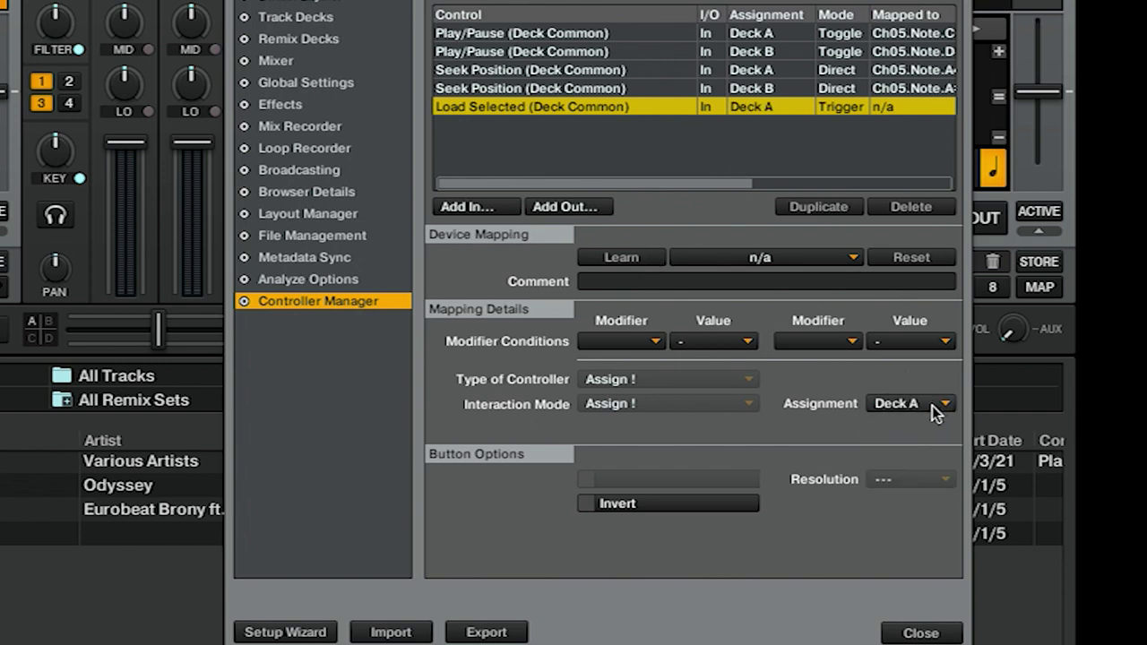
{"action": "left_click", "coordinate": [609, 258]}
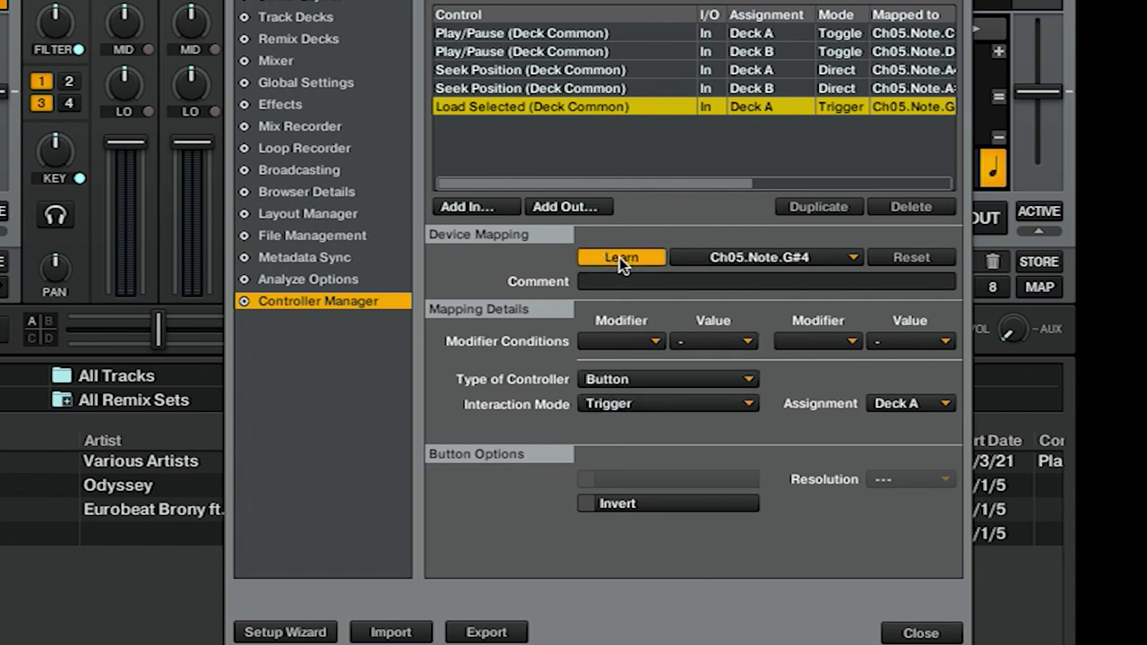
{"action": "left_click", "coordinate": [620, 253]}
{"action": "left_click", "coordinate": [742, 405]}
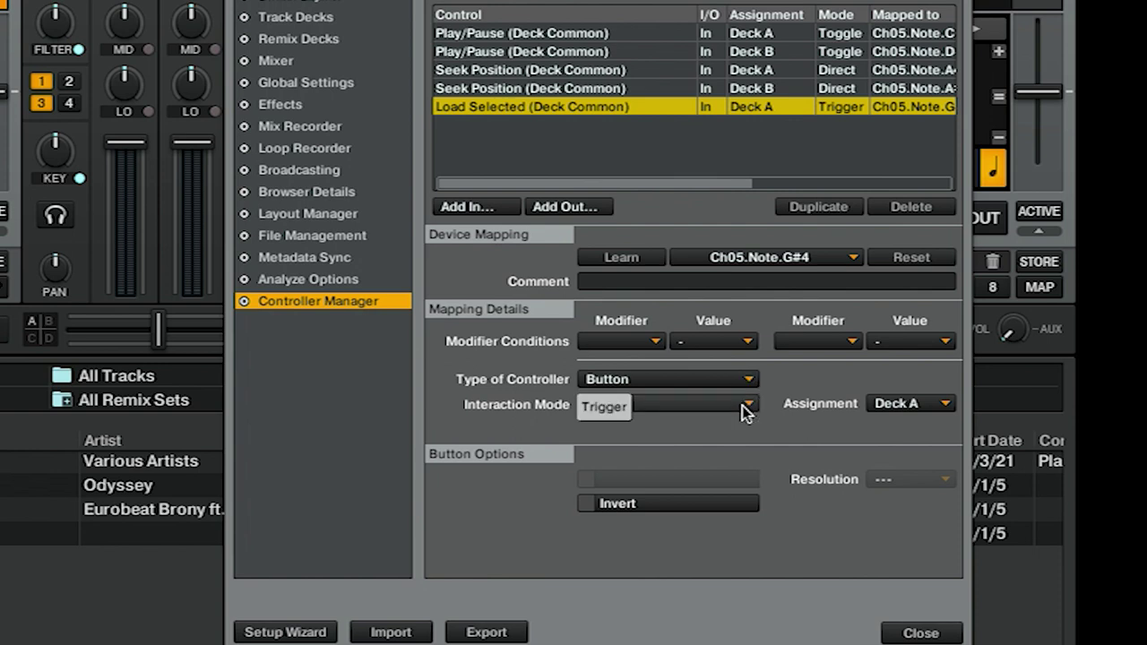
{"action": "left_click", "coordinate": [743, 409]}
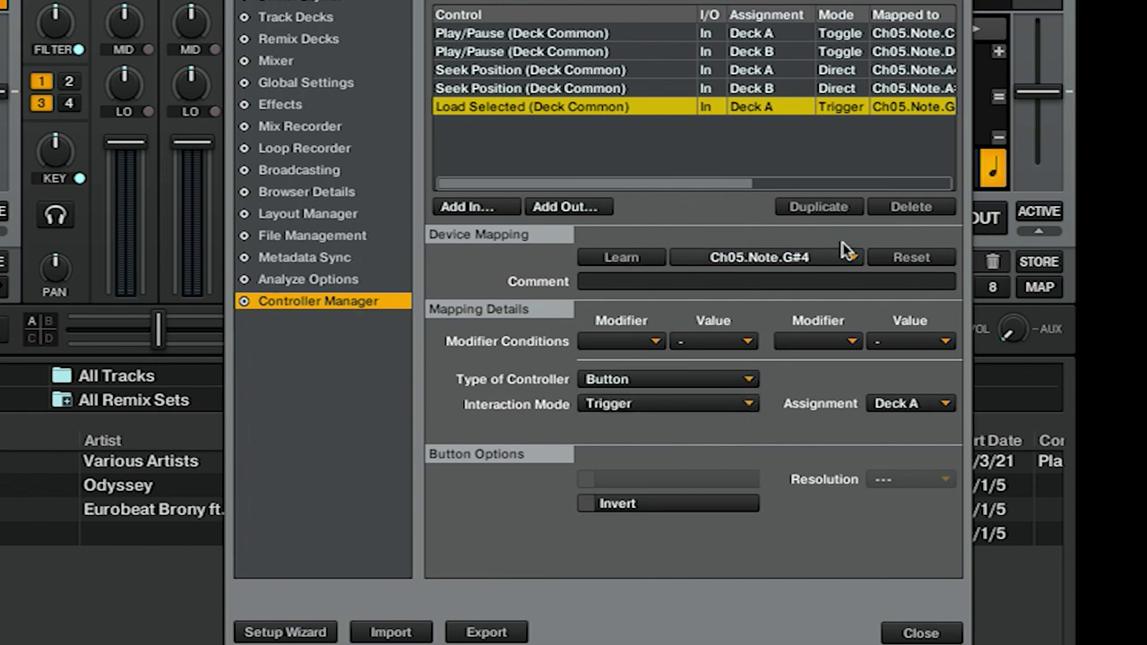
Step: Duplicate Load Selected for Deck B, learning note Ch05.Note.B4
{"action": "left_click", "coordinate": [840, 209]}
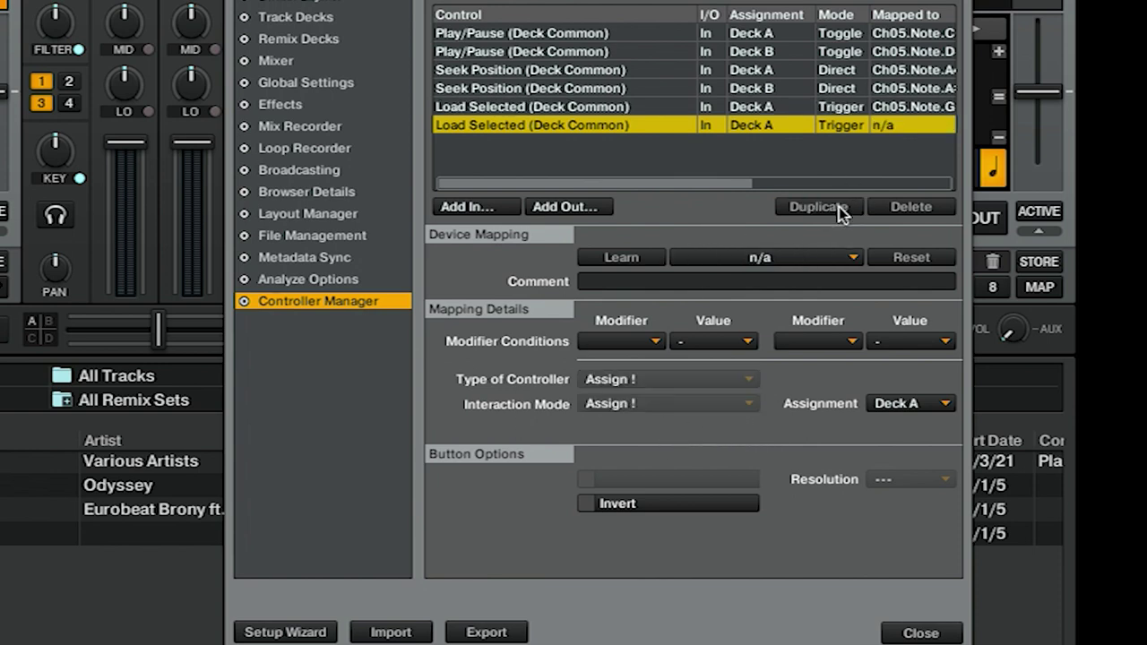
{"action": "left_click", "coordinate": [930, 405]}
{"action": "left_click", "coordinate": [926, 440]}
{"action": "left_click", "coordinate": [651, 261]}
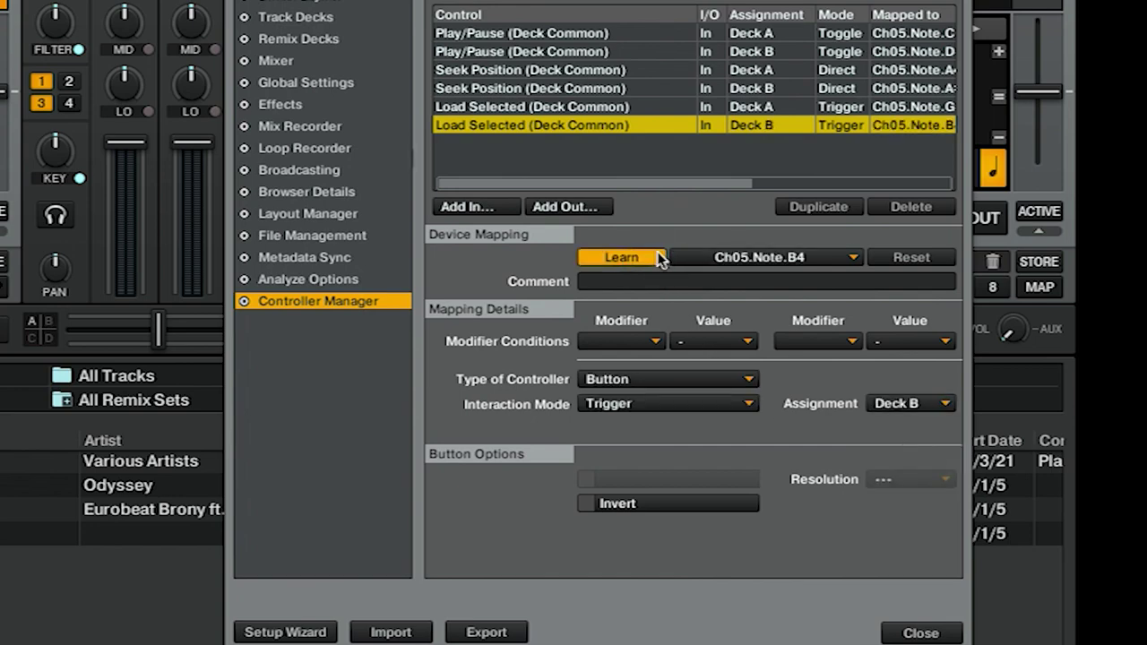
{"action": "left_click", "coordinate": [647, 256]}
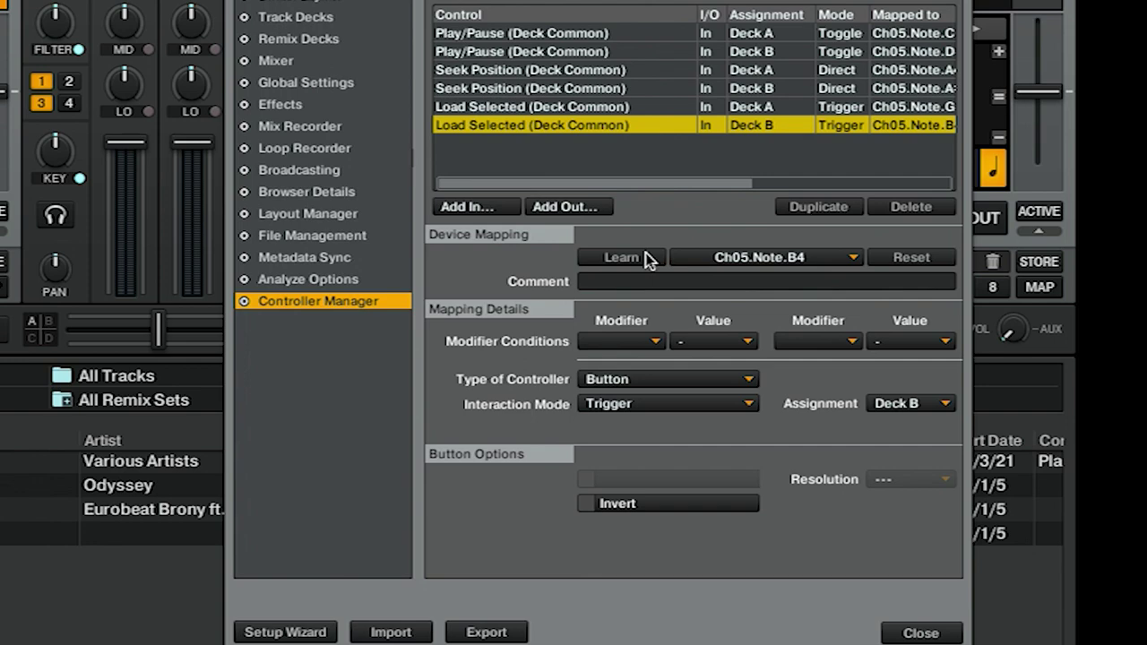
Step: Map Sync On for Deck A to Ch05.Note.C#5 in Toggle mode
{"action": "left_click", "coordinate": [488, 208]}
{"action": "mouse_move", "coordinate": [492, 214]}
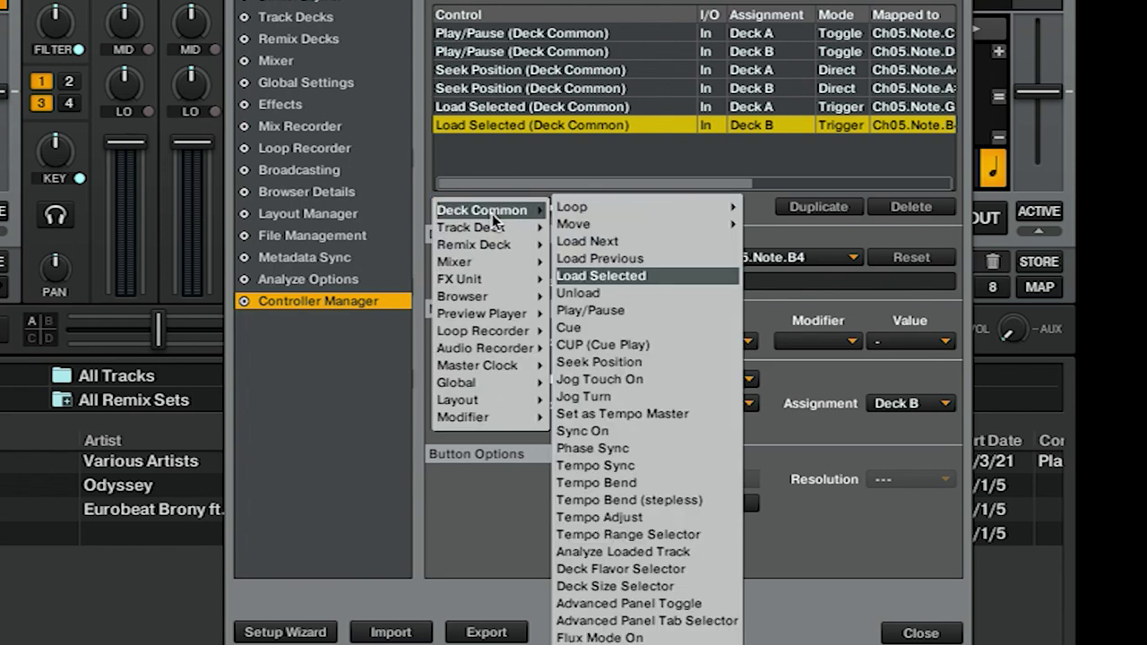
{"action": "left_click", "coordinate": [653, 431]}
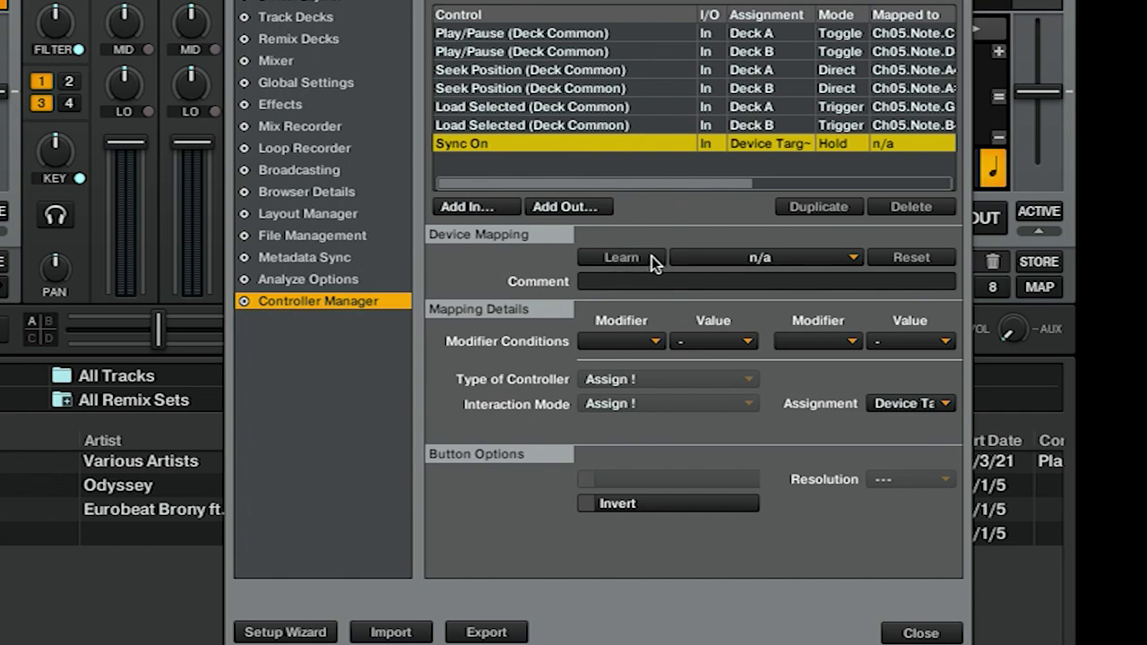
{"action": "left_click", "coordinate": [913, 403]}
{"action": "left_click", "coordinate": [924, 427]}
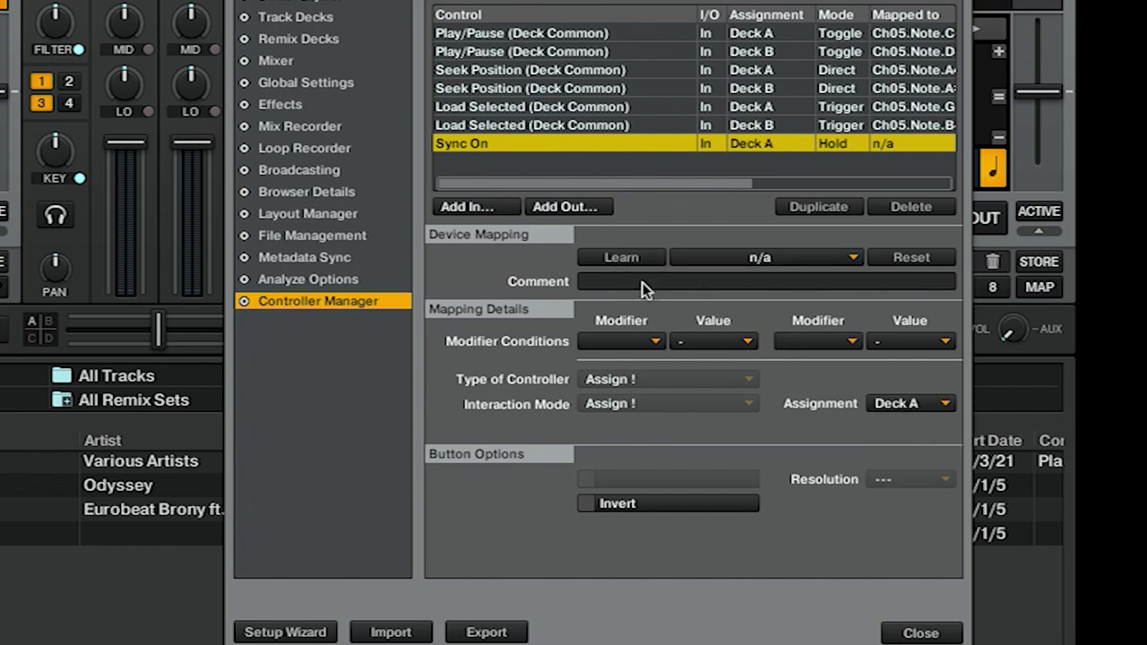
{"action": "left_click", "coordinate": [627, 258]}
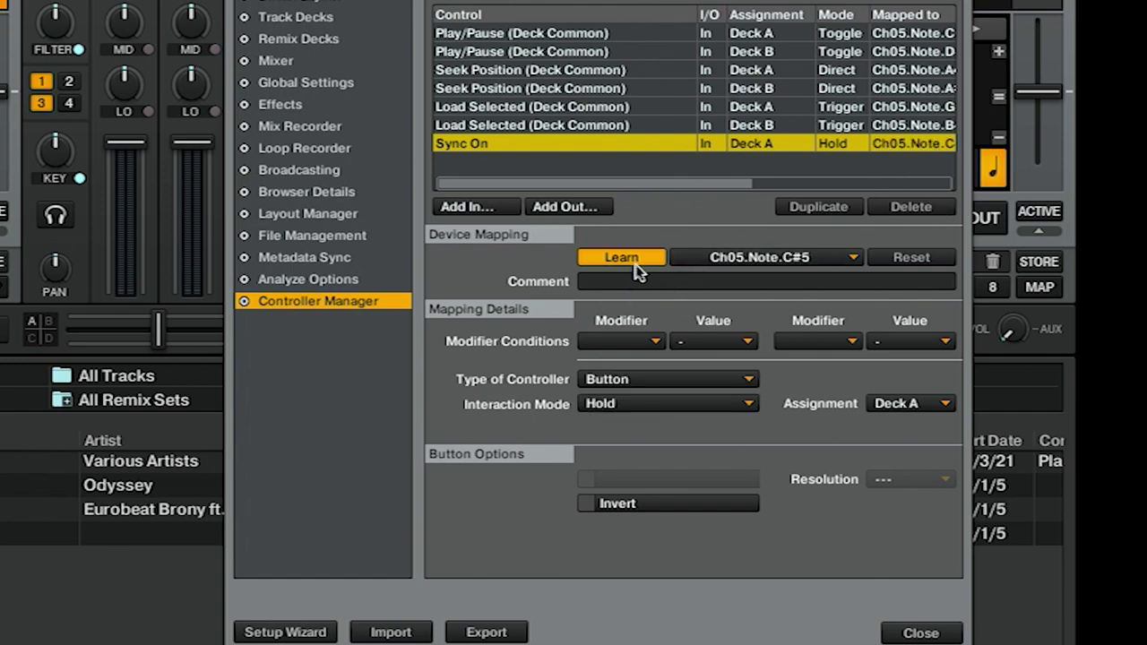
{"action": "left_click", "coordinate": [633, 261]}
{"action": "left_click", "coordinate": [726, 408]}
{"action": "left_click", "coordinate": [602, 405]}
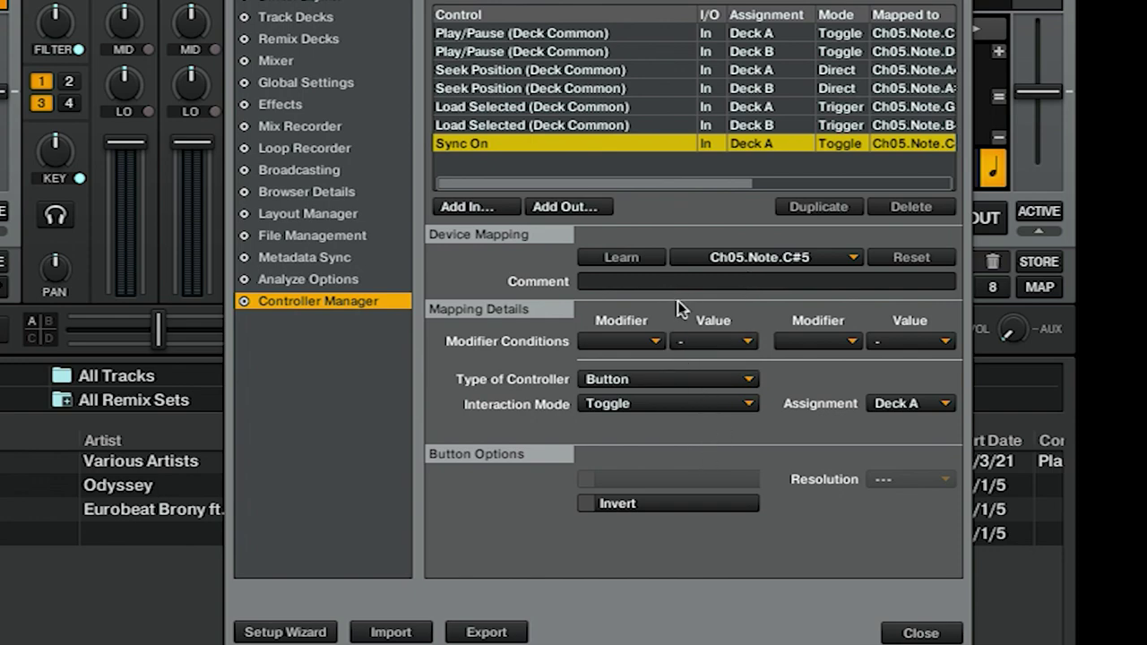
Step: Duplicate Sync On for Deck B, learning note Ch05.Note.D5
{"action": "left_click", "coordinate": [818, 207]}
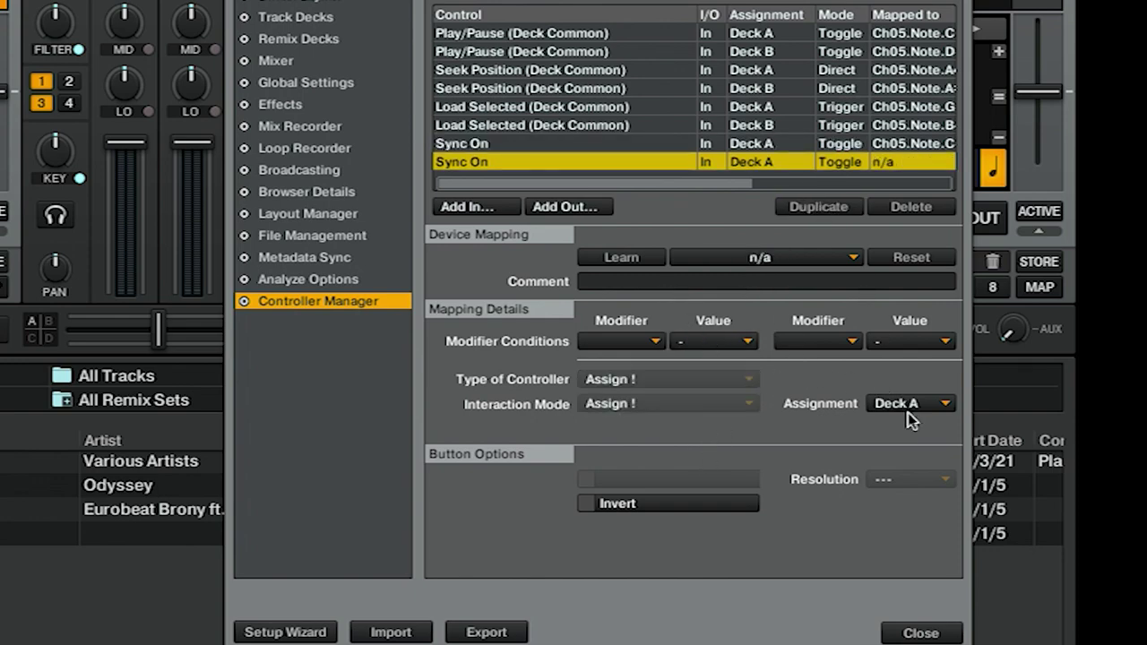
{"action": "left_click", "coordinate": [908, 408]}
{"action": "left_click", "coordinate": [923, 440]}
{"action": "left_click", "coordinate": [659, 260]}
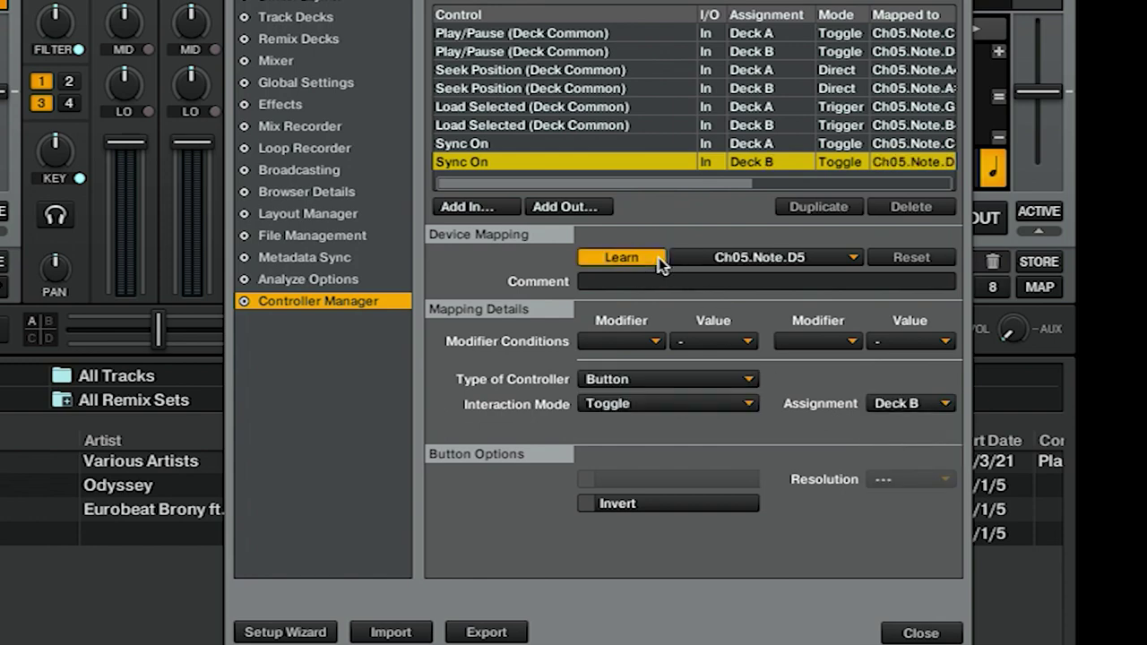
{"action": "left_click", "coordinate": [659, 260]}
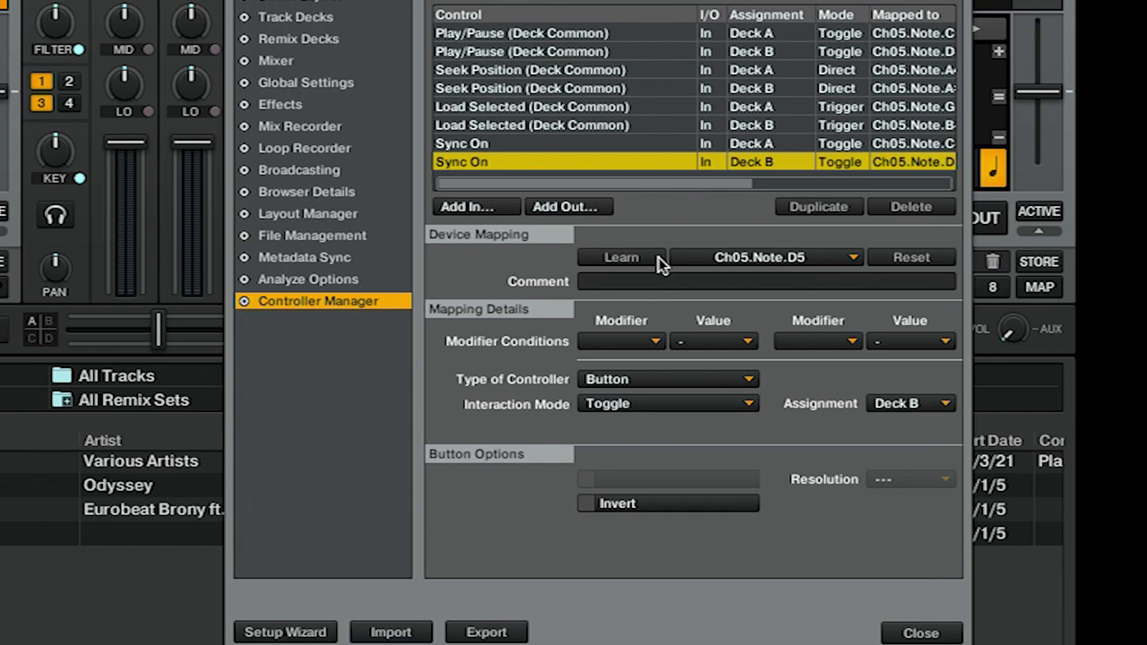
Step: Review the Deck B Play/Pause, Seek Position, Load Selected and Sync On mappings
{"action": "left_click", "coordinate": [551, 51]}
{"action": "left_click", "coordinate": [555, 88]}
{"action": "left_click", "coordinate": [552, 124]}
{"action": "left_click", "coordinate": [538, 162]}
Step: Add a Volume Adjust mapping for Deck A learned from knob Ch03.CC.001
{"action": "left_click", "coordinate": [492, 209]}
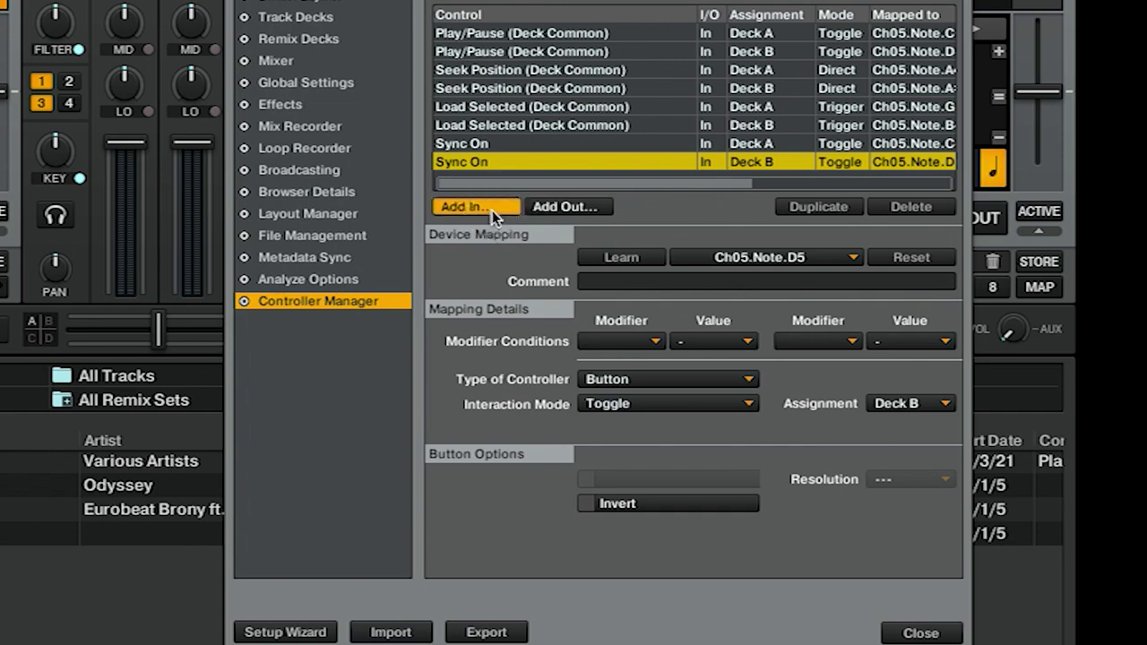
{"action": "mouse_move", "coordinate": [500, 211]}
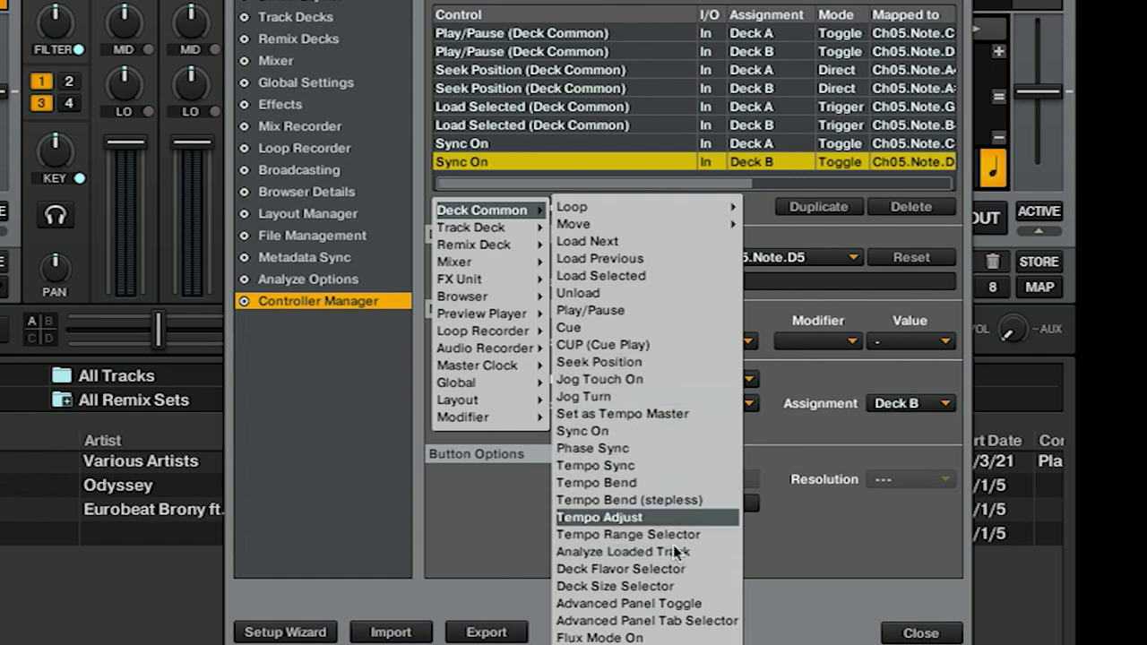
{"action": "mouse_move", "coordinate": [500, 234]}
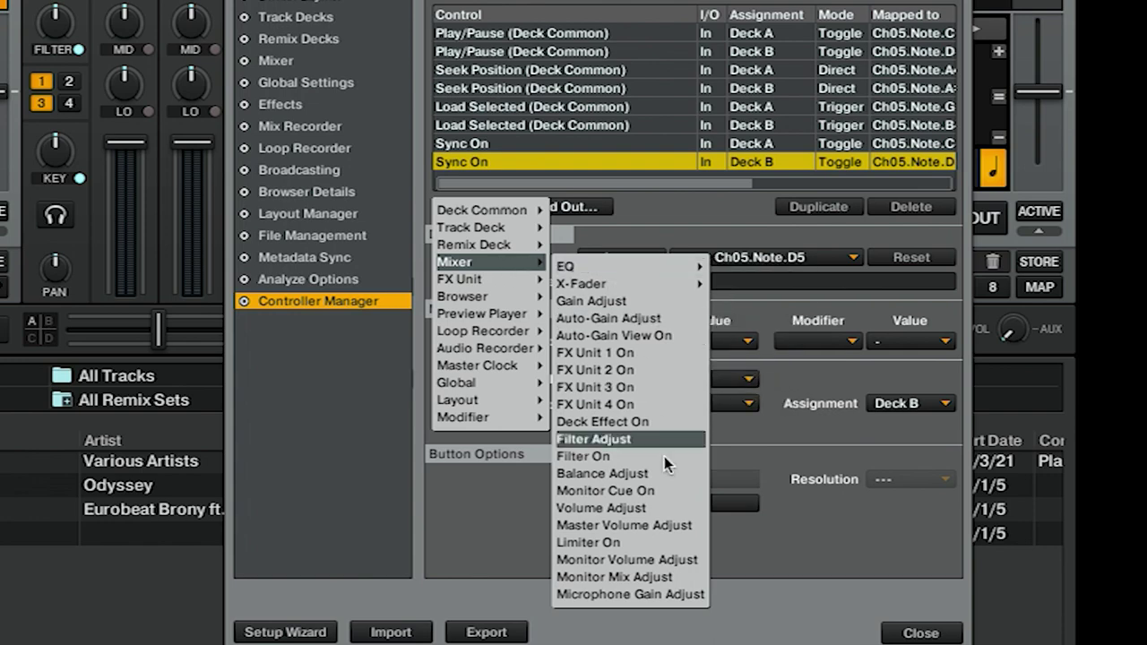
{"action": "left_click", "coordinate": [672, 508]}
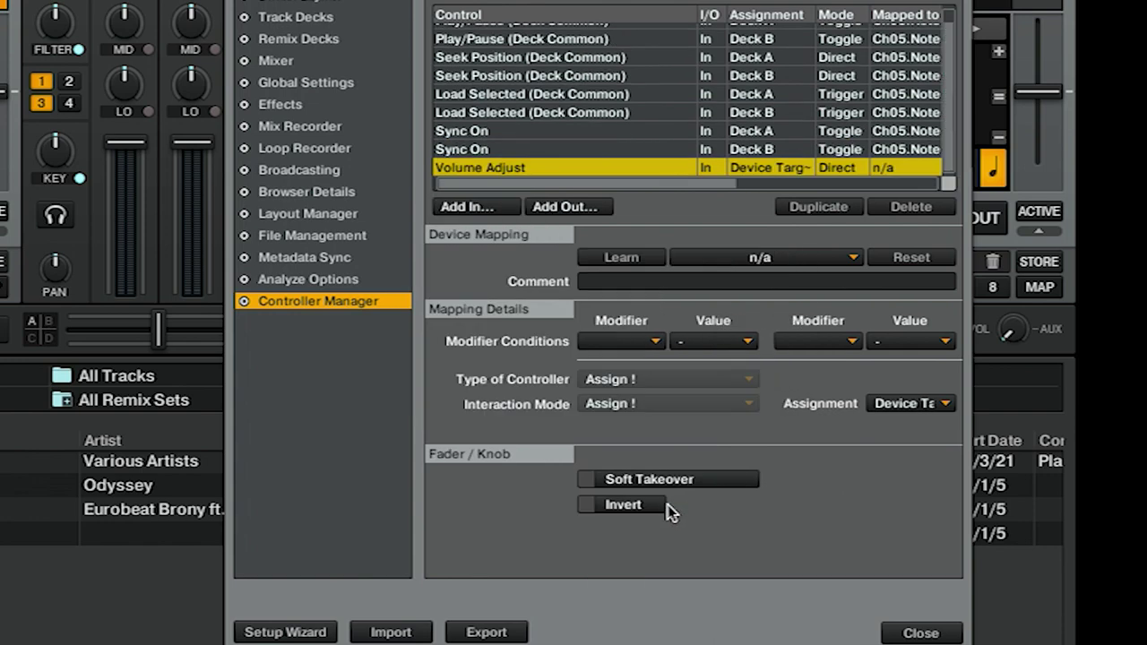
{"action": "left_click", "coordinate": [945, 404]}
{"action": "left_click", "coordinate": [926, 424]}
{"action": "left_click", "coordinate": [640, 258]}
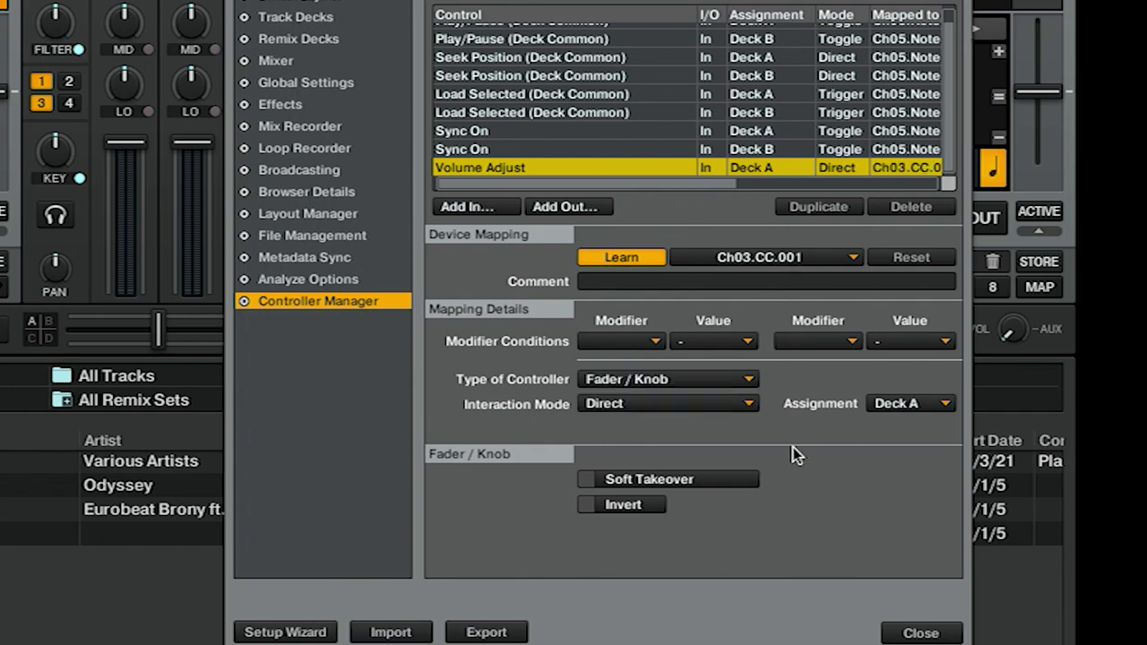
Step: Duplicate Volume Adjust for Deck B, learning knob Ch03.CC.002
{"action": "left_click", "coordinate": [808, 207]}
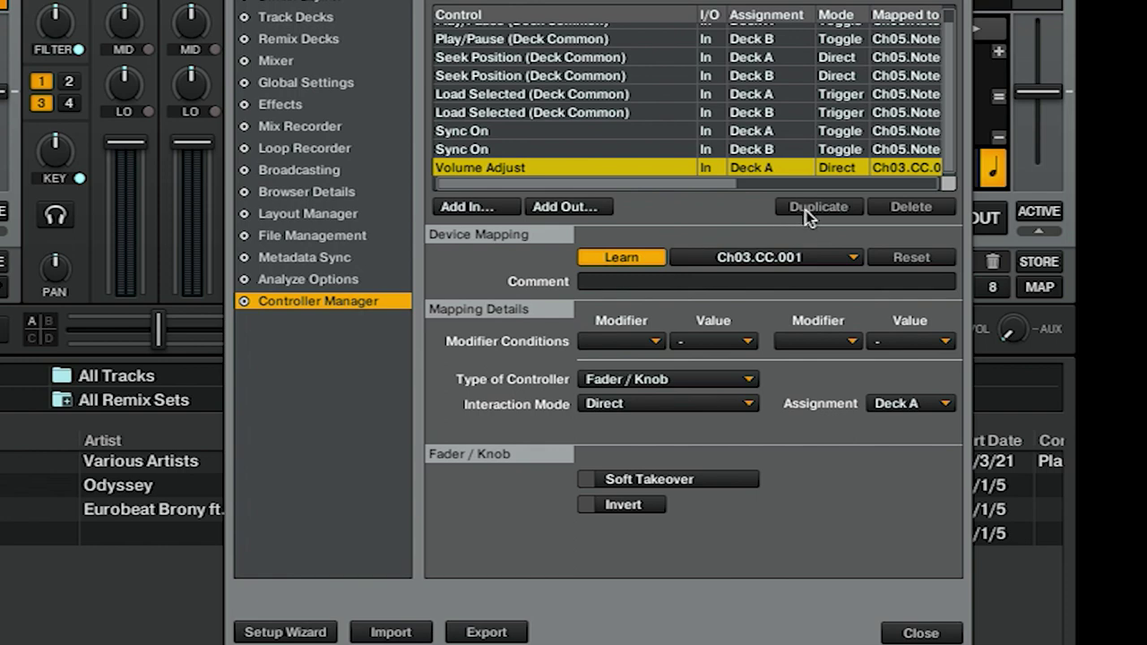
{"action": "left_click", "coordinate": [907, 403]}
{"action": "left_click", "coordinate": [916, 441]}
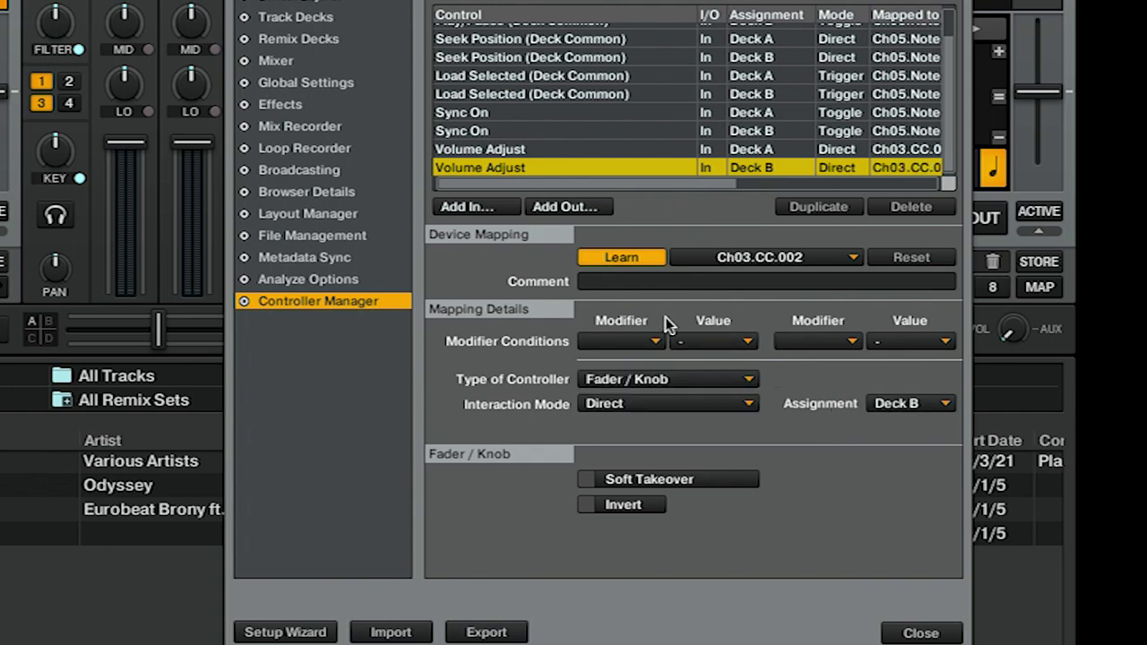
{"action": "left_click", "coordinate": [622, 258]}
{"action": "left_click", "coordinate": [641, 259]}
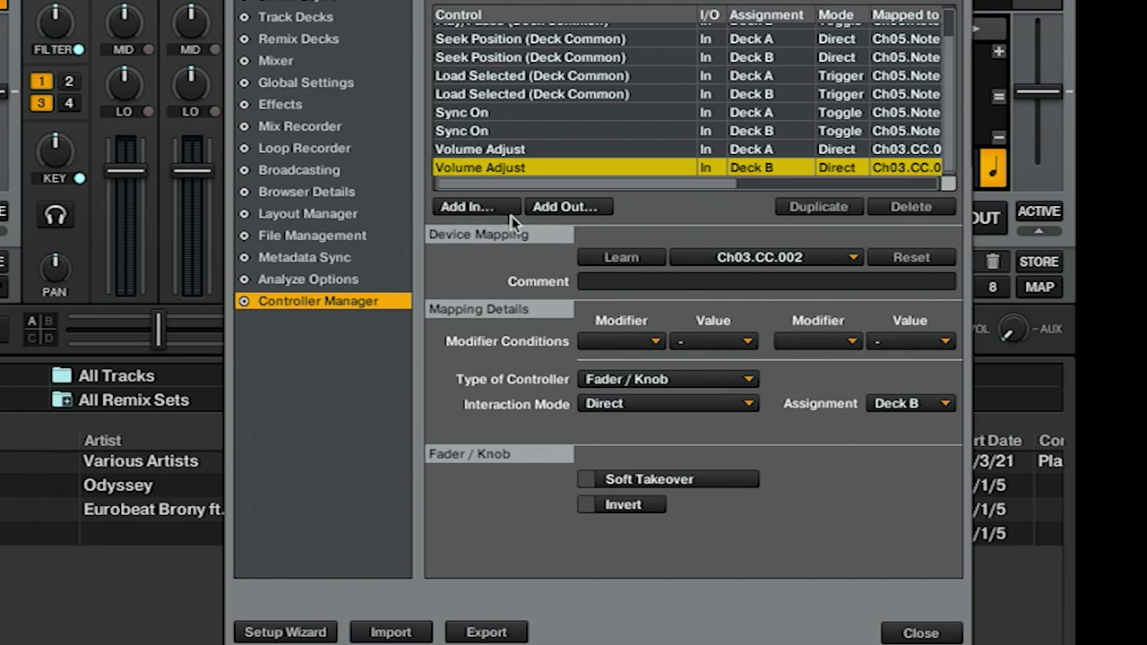
Step: Add a Global X-Fader Position mapping learned from knob Ch03.CC.006
{"action": "left_click", "coordinate": [469, 207]}
{"action": "mouse_move", "coordinate": [473, 214]}
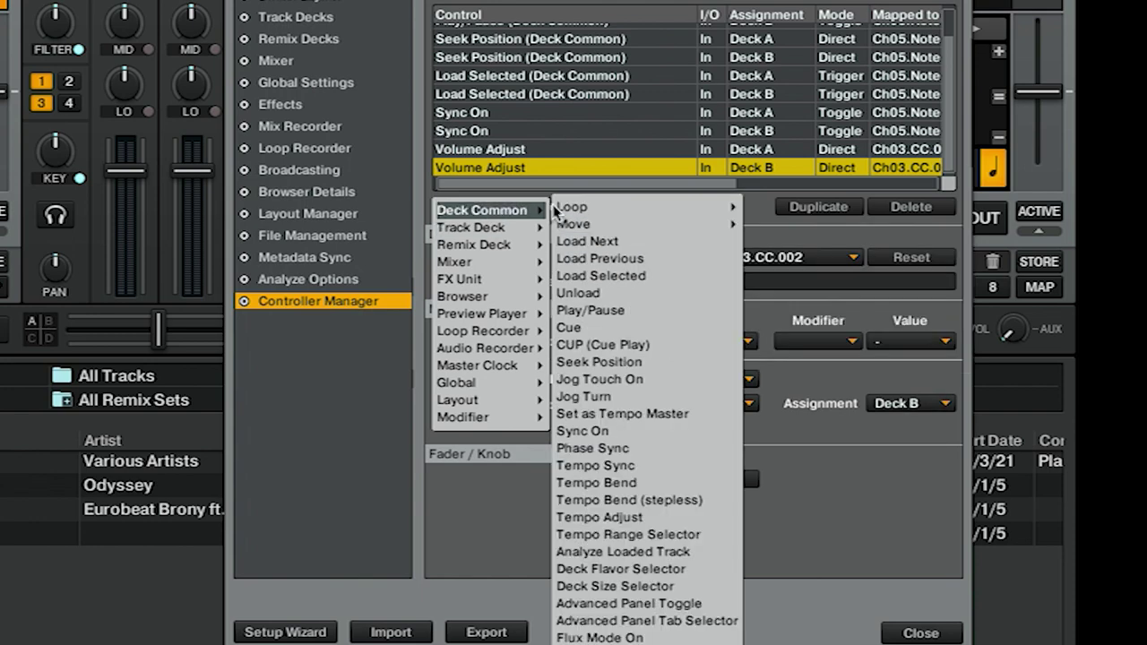
{"action": "mouse_move", "coordinate": [502, 265]}
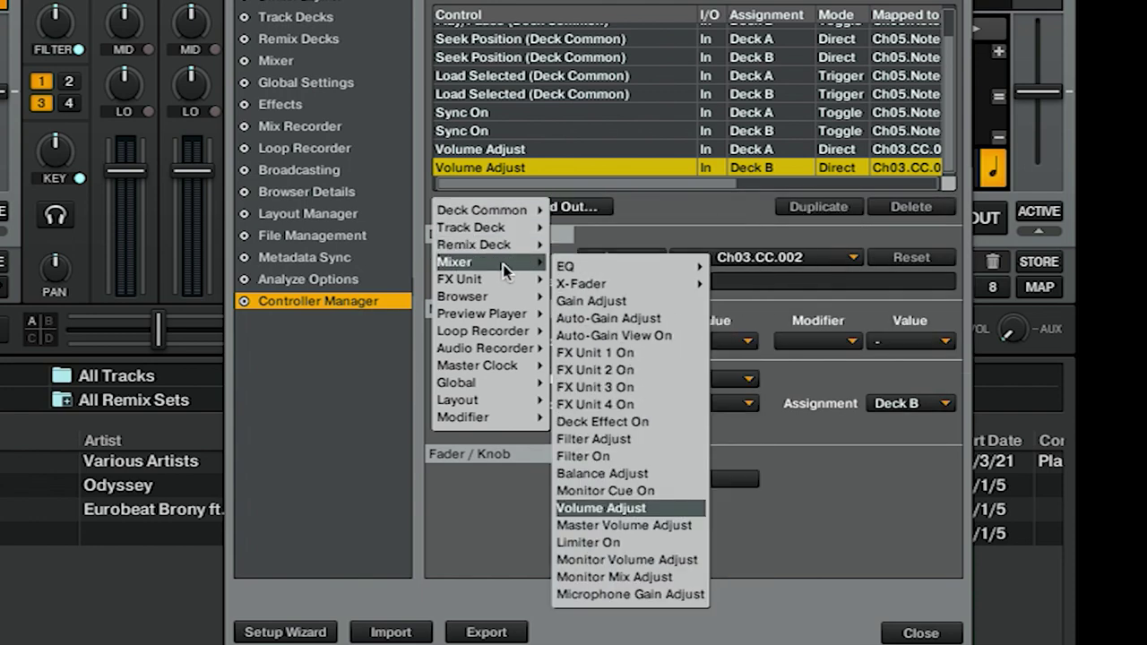
{"action": "mouse_move", "coordinate": [669, 285]}
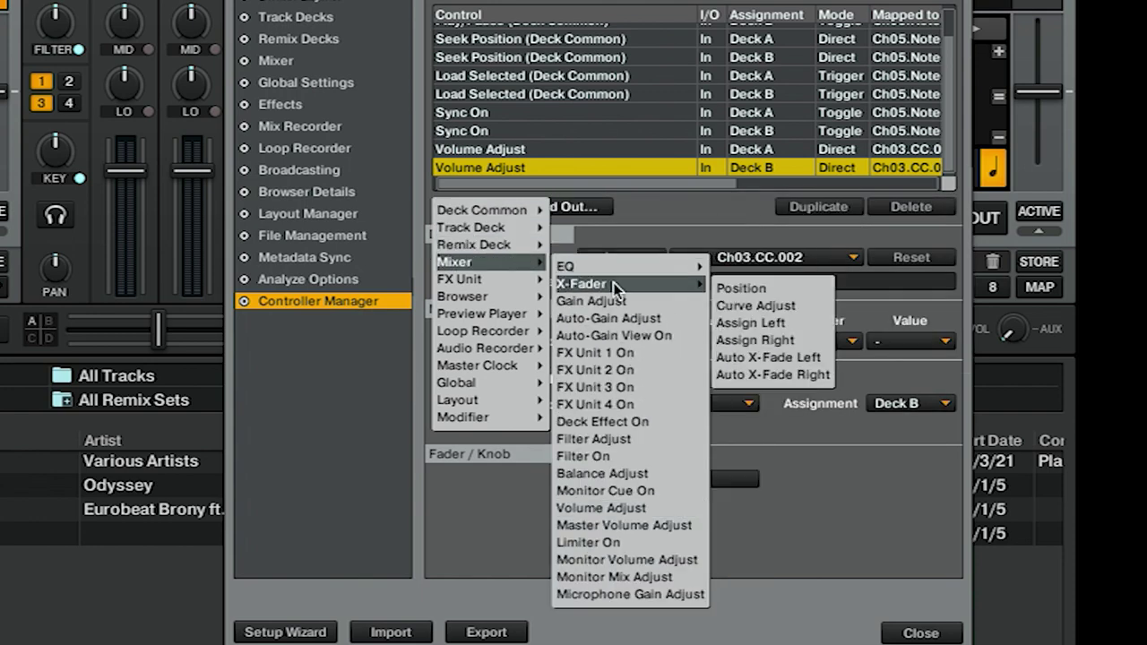
{"action": "left_click", "coordinate": [775, 288]}
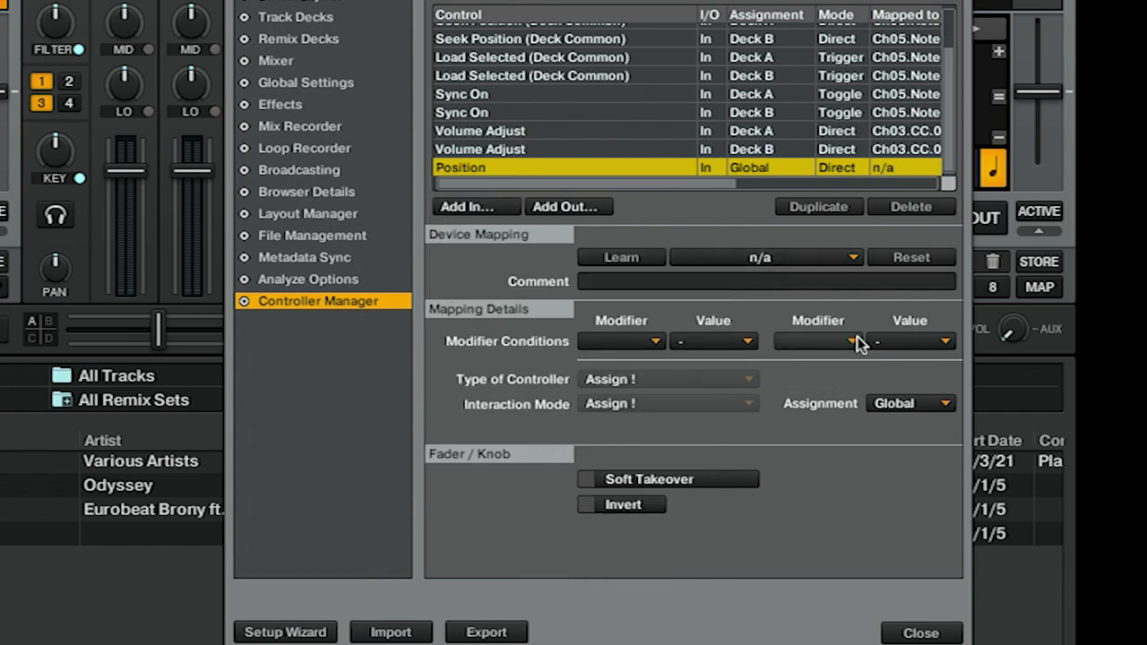
{"action": "left_click", "coordinate": [936, 406]}
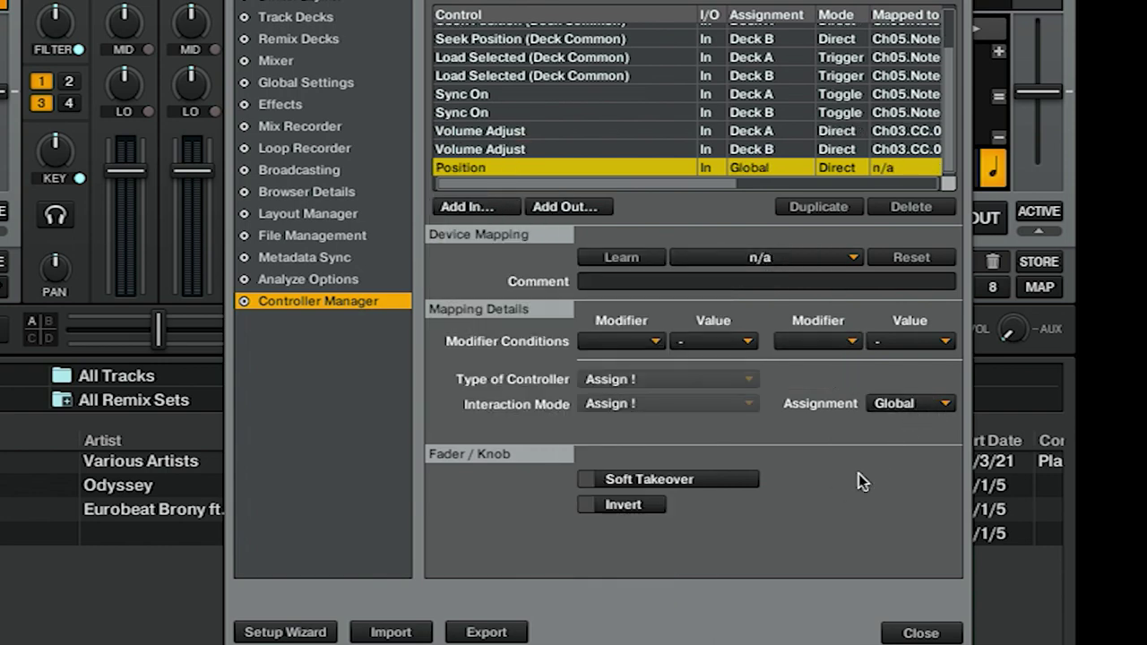
{"action": "left_click", "coordinate": [633, 257]}
{"action": "left_click", "coordinate": [632, 258]}
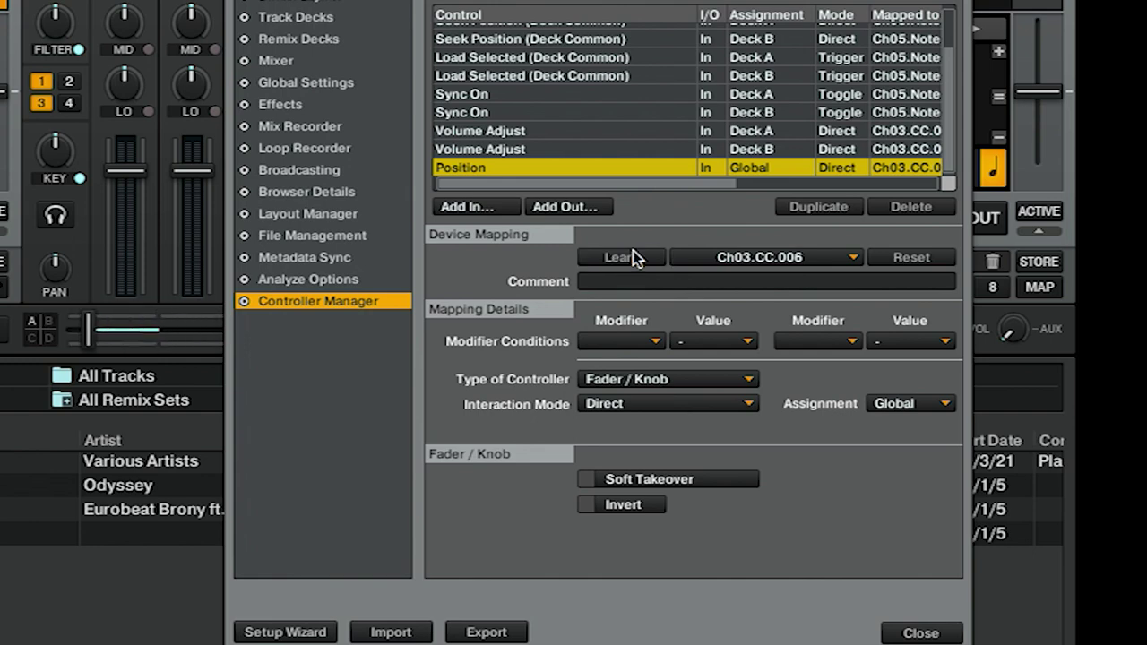
Step: Add a Browser List Select Up/Down mapping and learn it to Ch03.CC.005
{"action": "left_click", "coordinate": [485, 208]}
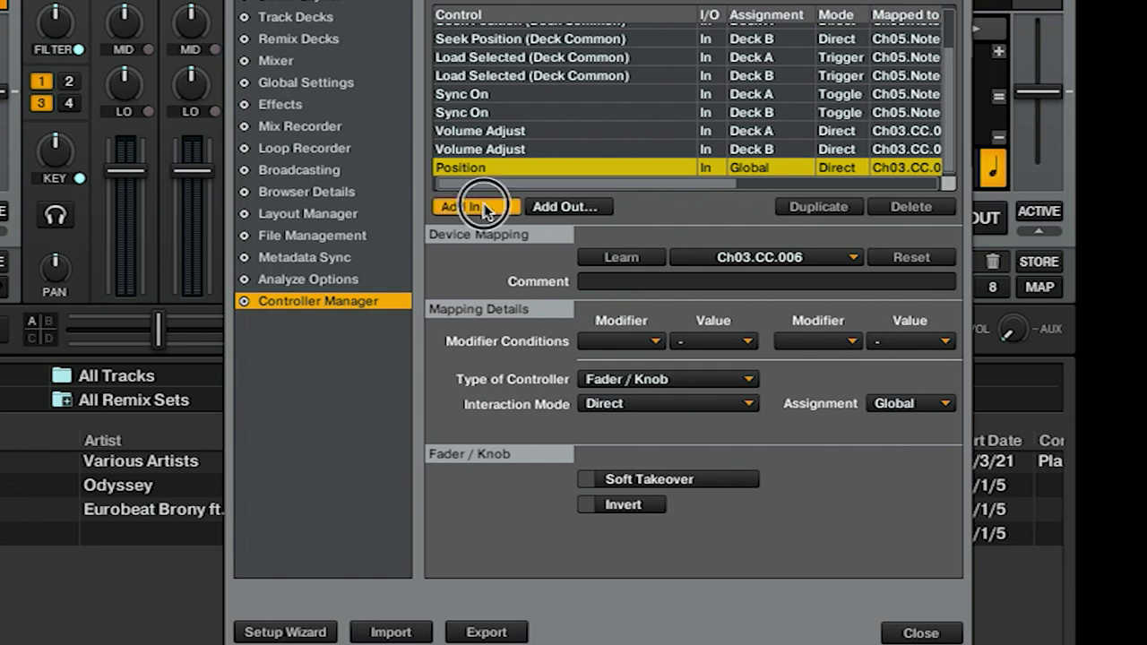
{"action": "mouse_move", "coordinate": [485, 213]}
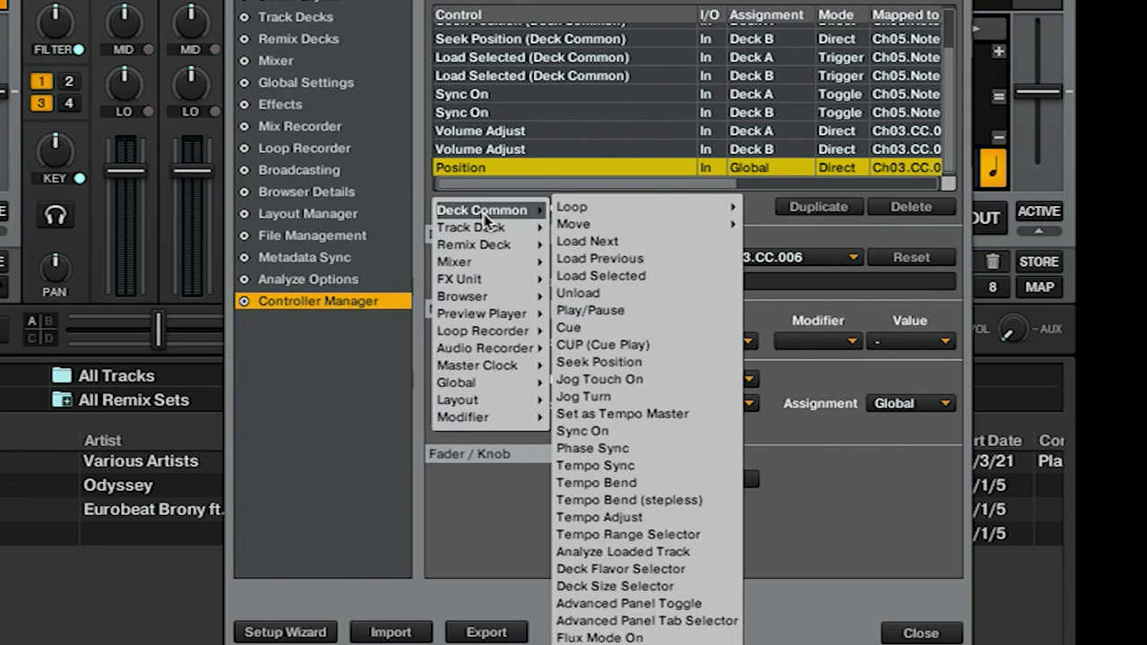
{"action": "mouse_move", "coordinate": [481, 299]}
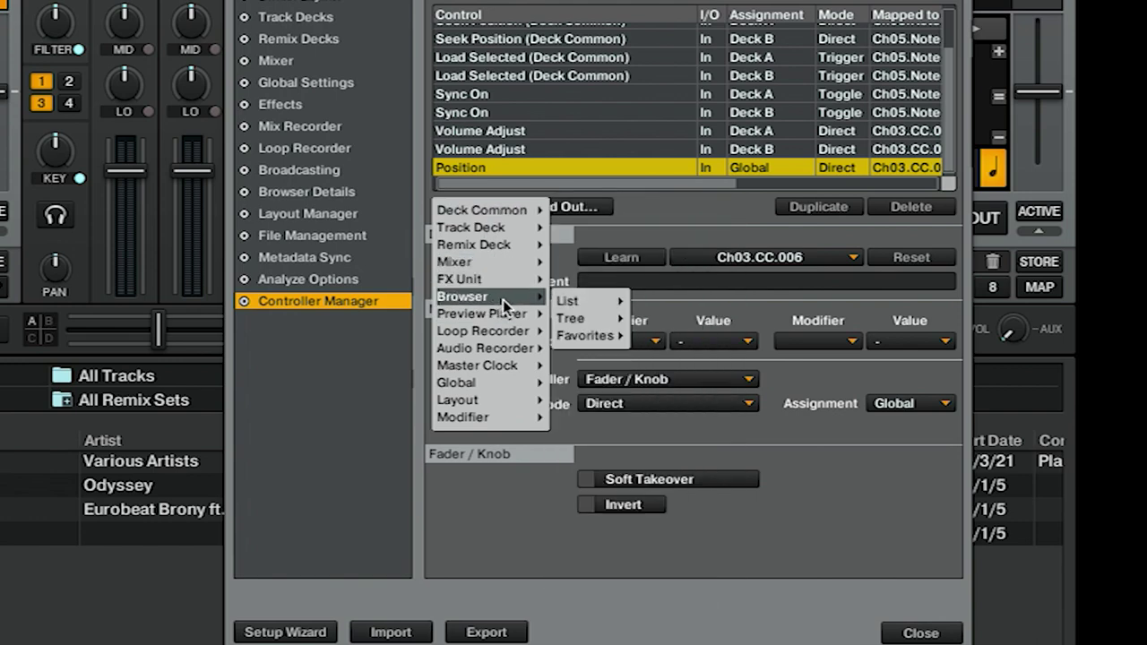
{"action": "mouse_move", "coordinate": [580, 305]}
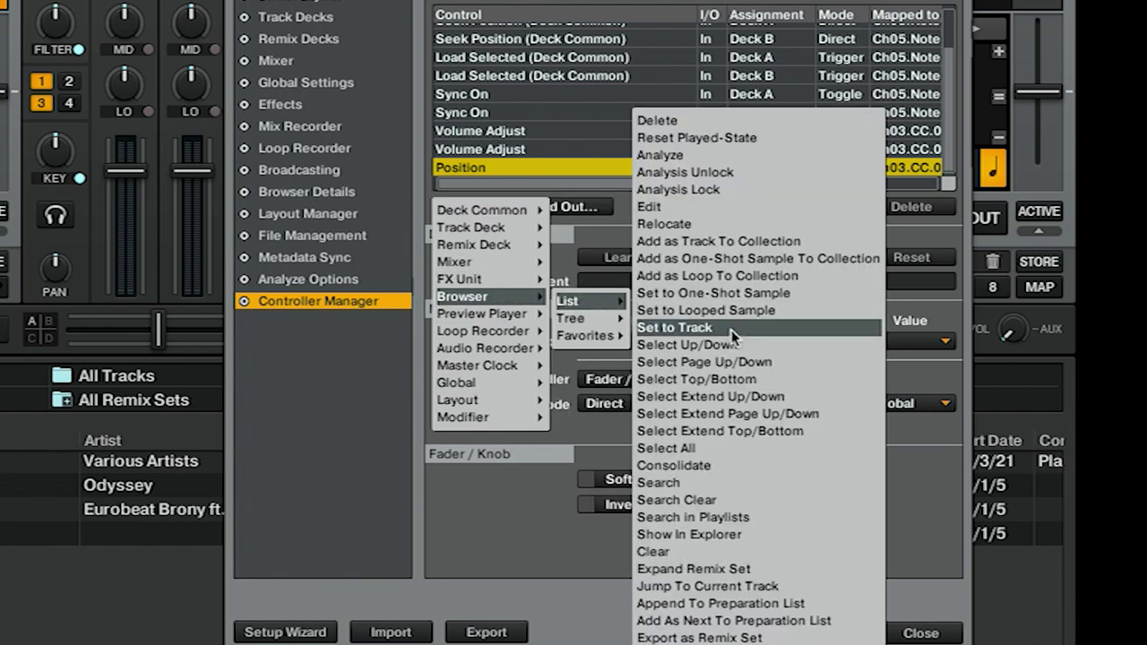
{"action": "left_click", "coordinate": [752, 346]}
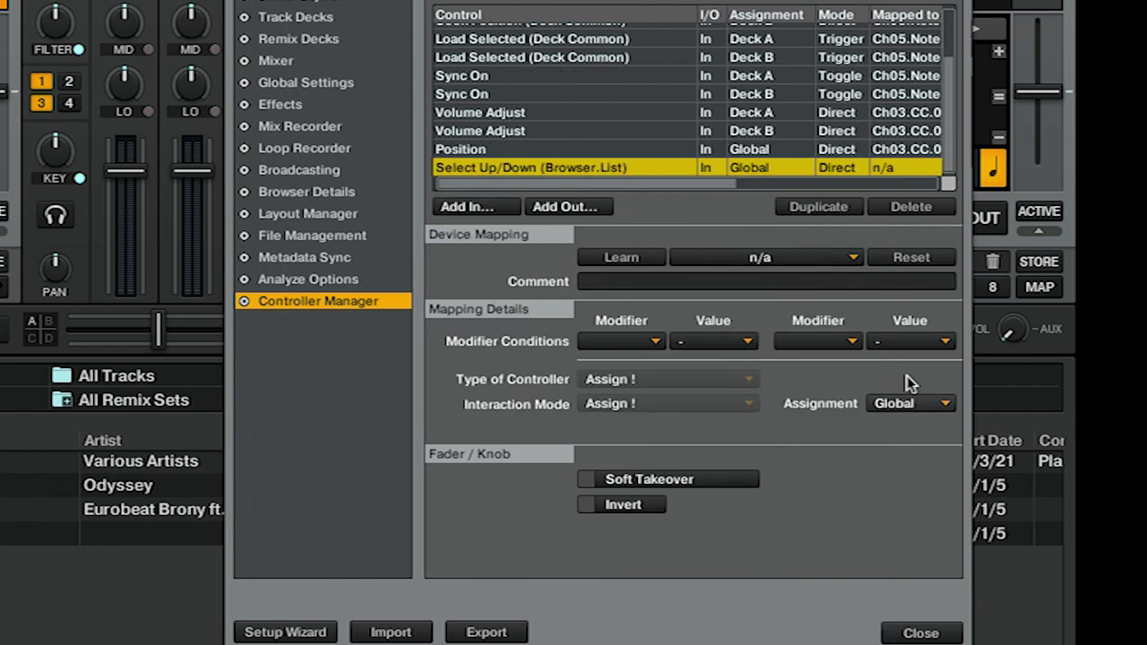
{"action": "left_click", "coordinate": [640, 260]}
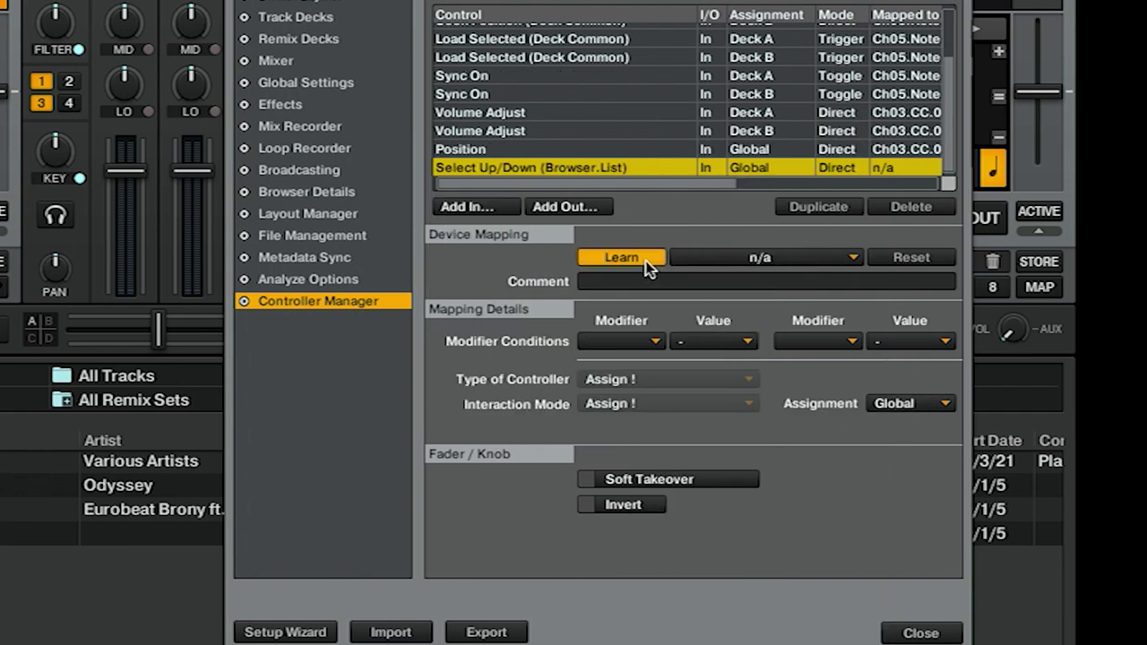
{"action": "left_click", "coordinate": [646, 260]}
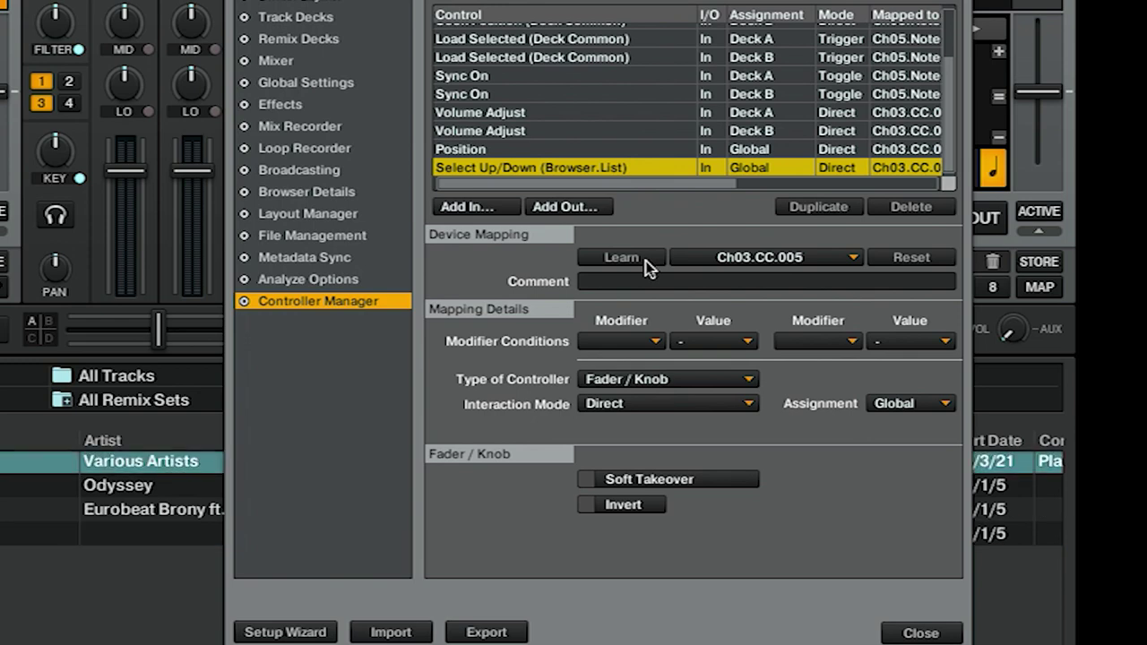
Step: Set the mapping's interaction mode to Relative with rotary sensitivity lowered to 20%
{"action": "left_click", "coordinate": [691, 405]}
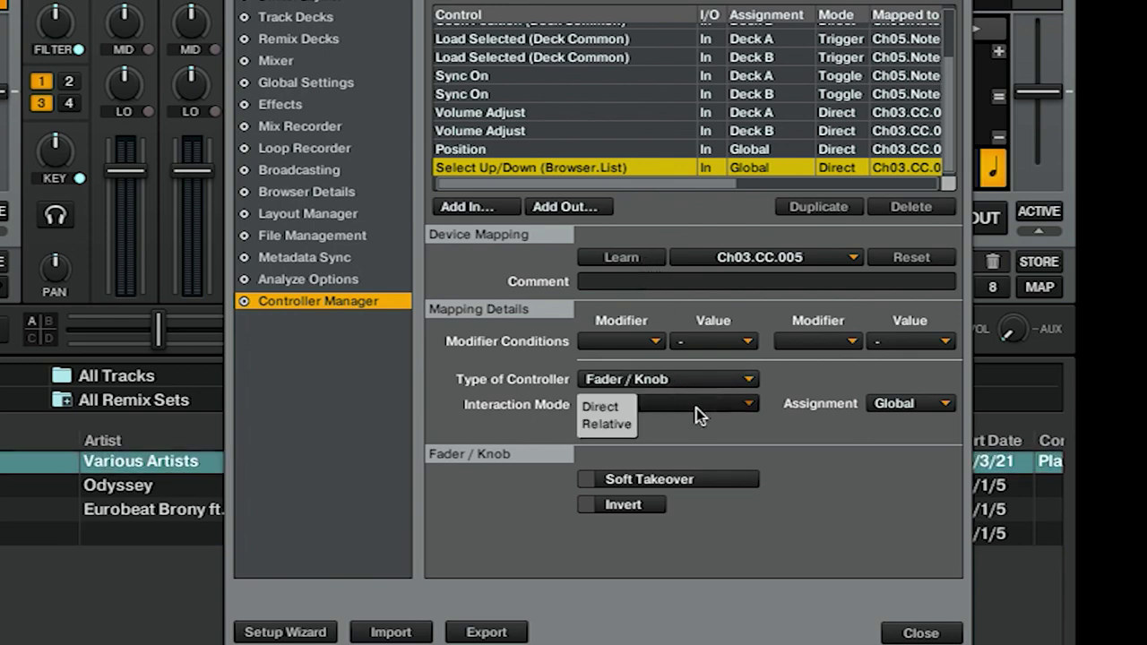
{"action": "left_click", "coordinate": [630, 426]}
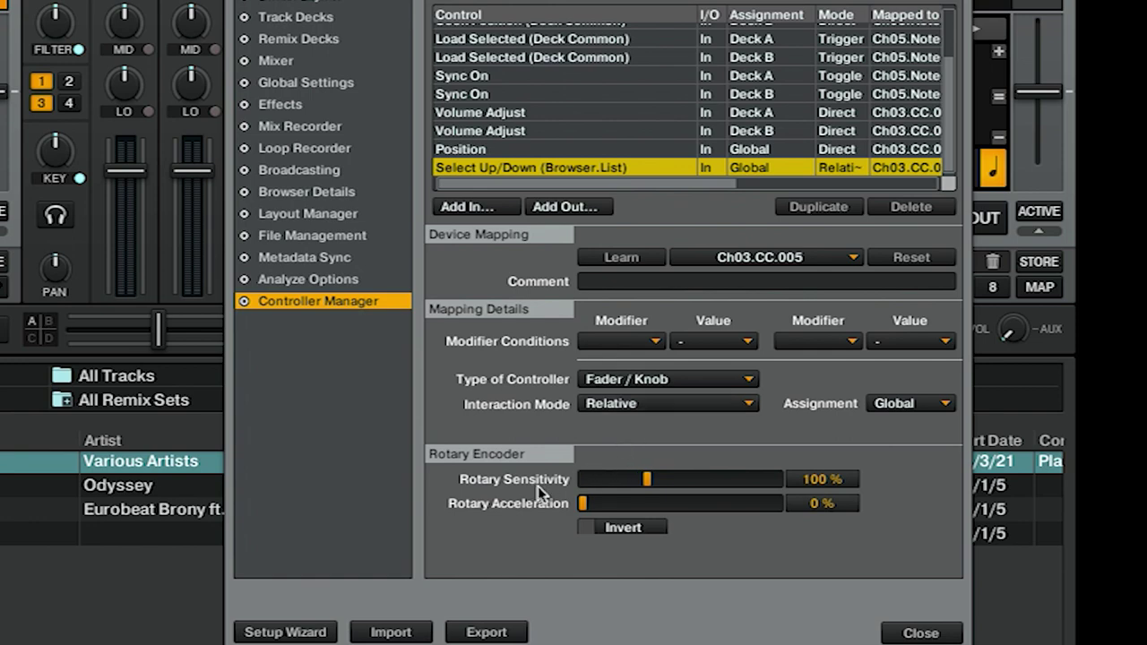
{"action": "left_click_drag", "start_coordinate": [647, 480], "coordinate": [593, 478]}
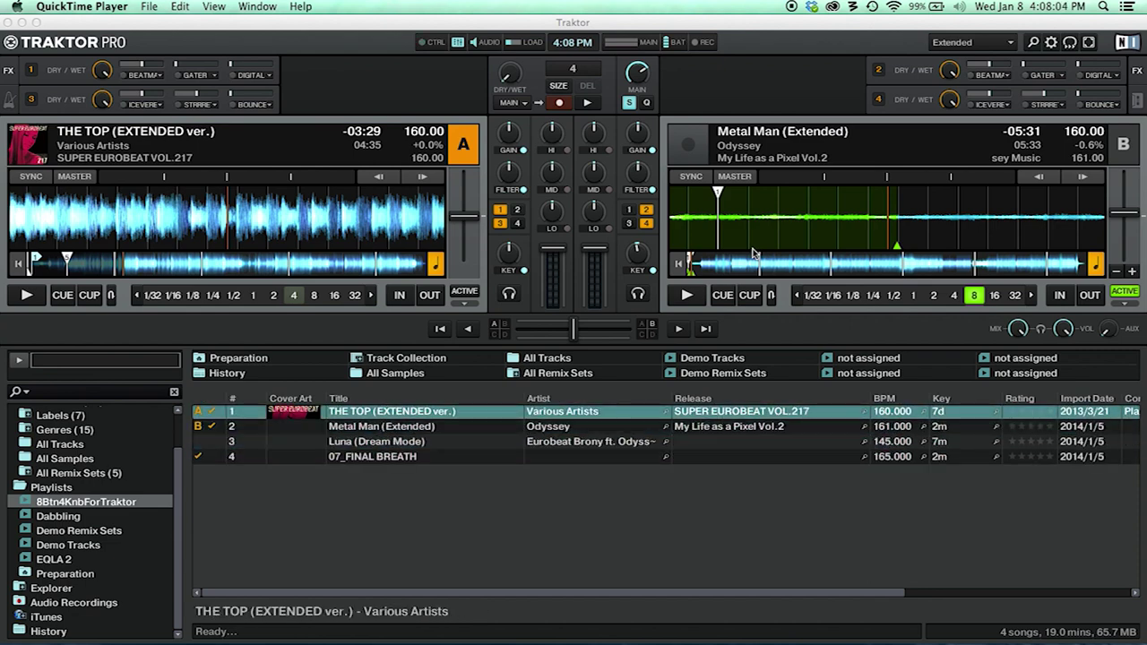
Step: Rewind deck A, load Metal Man (Extended) onto deck B, nudge its key down, and play deck A
{"action": "key", "text": "super+Left"}
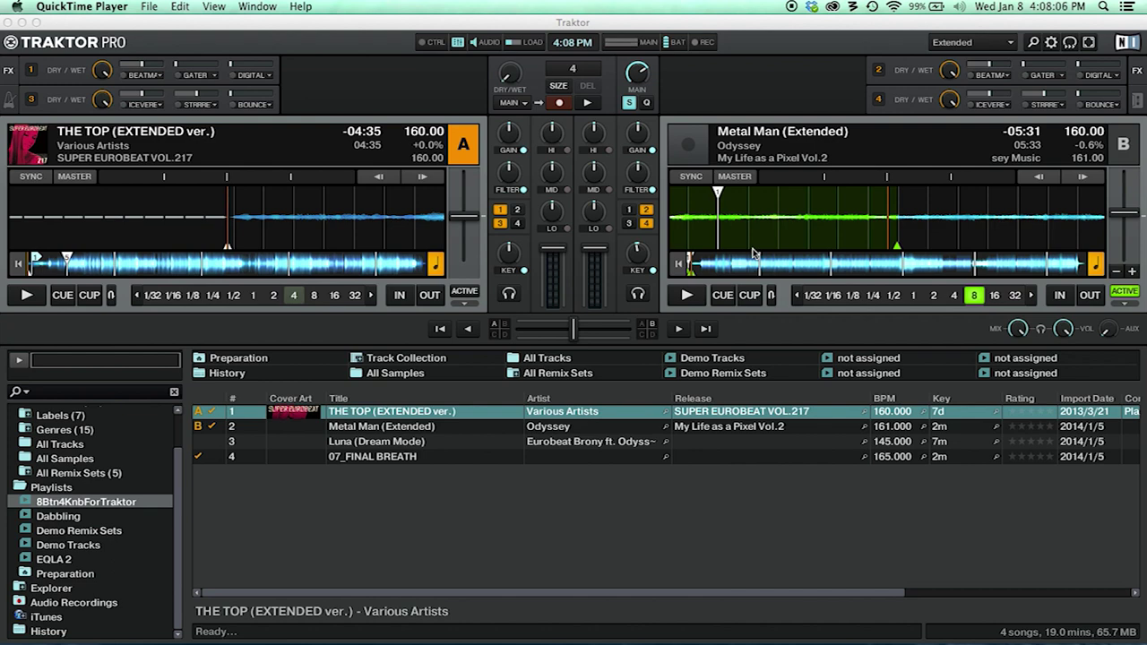
{"action": "key", "text": "Down"}
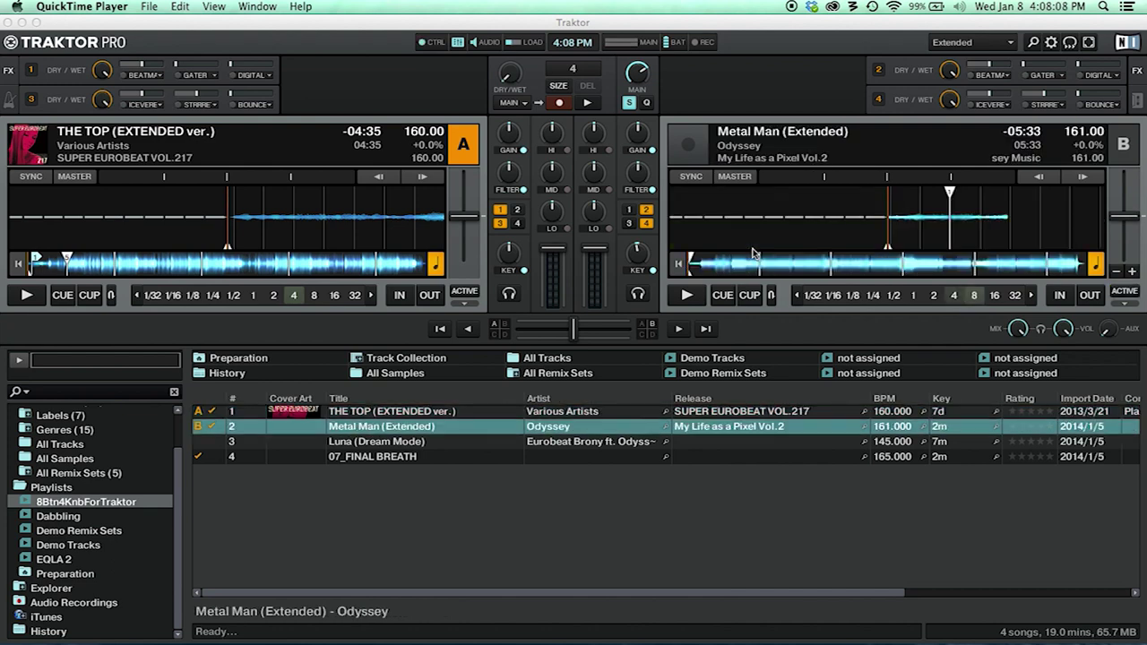
{"action": "key", "text": "super+Right"}
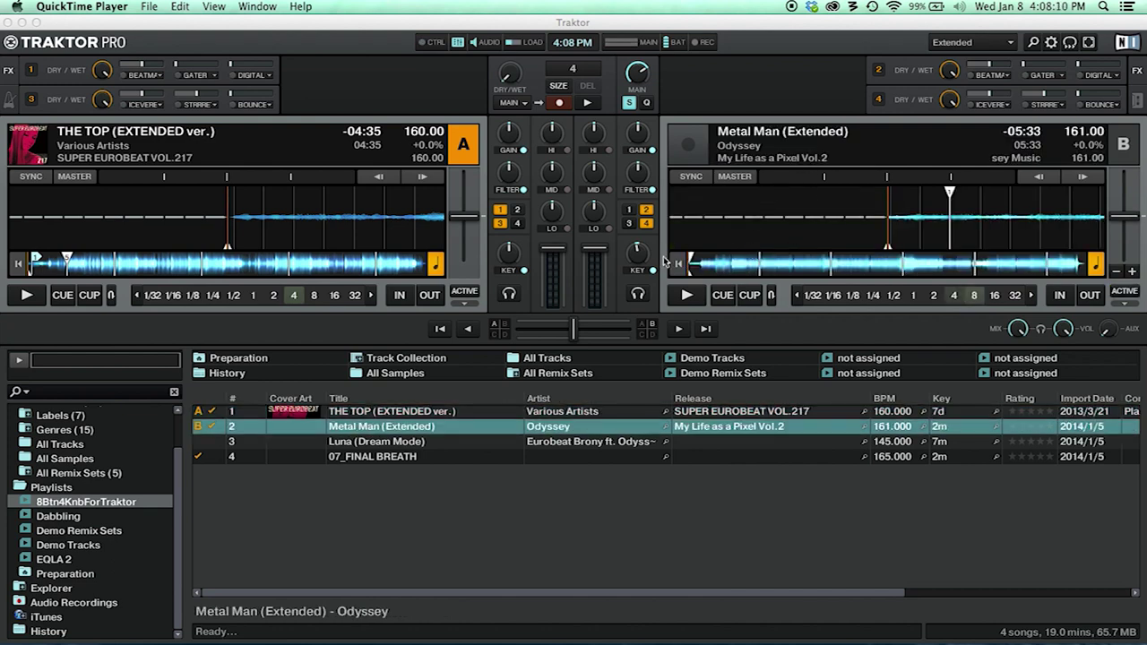
{"action": "left_click_drag", "start_coordinate": [640, 258], "coordinate": [638, 262]}
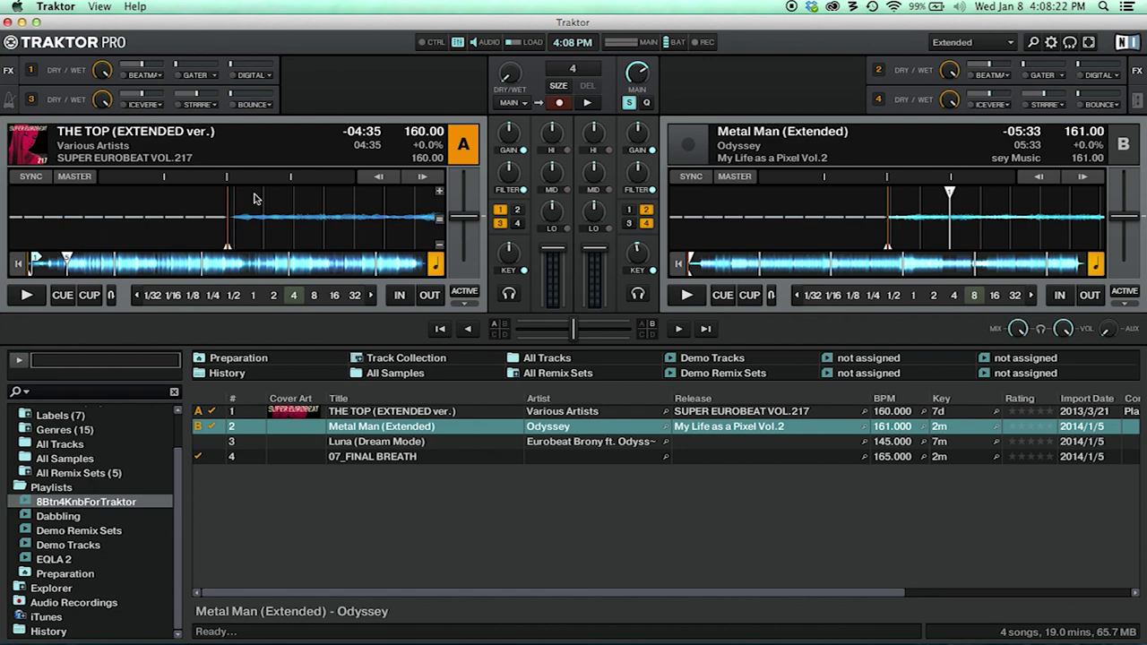
{"action": "key", "text": "space"}
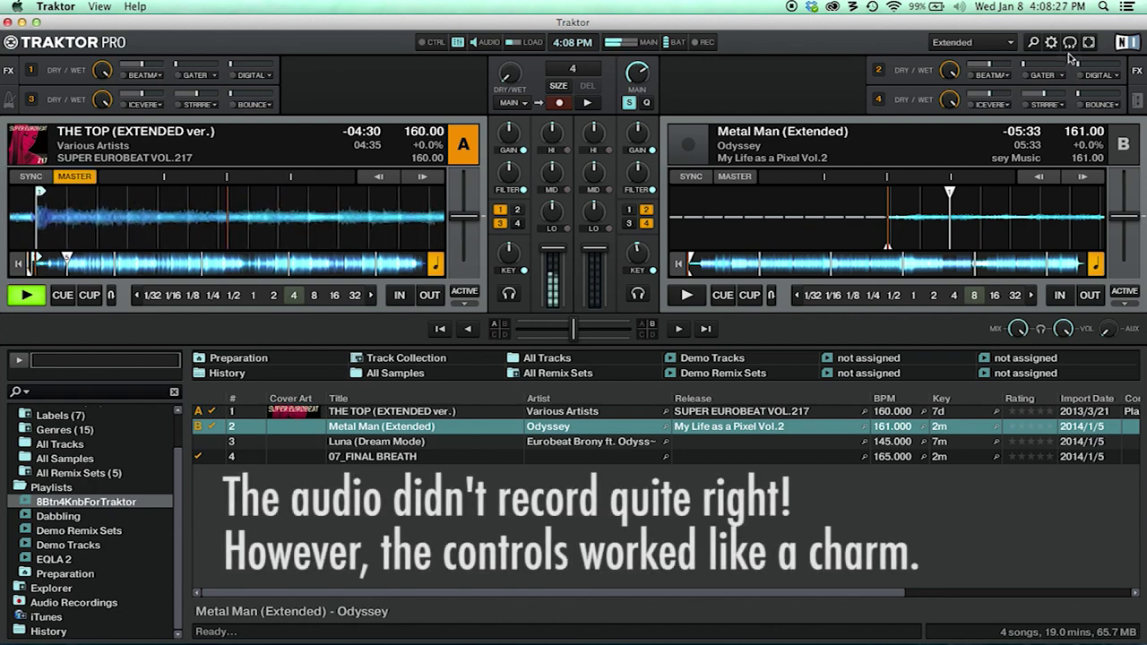